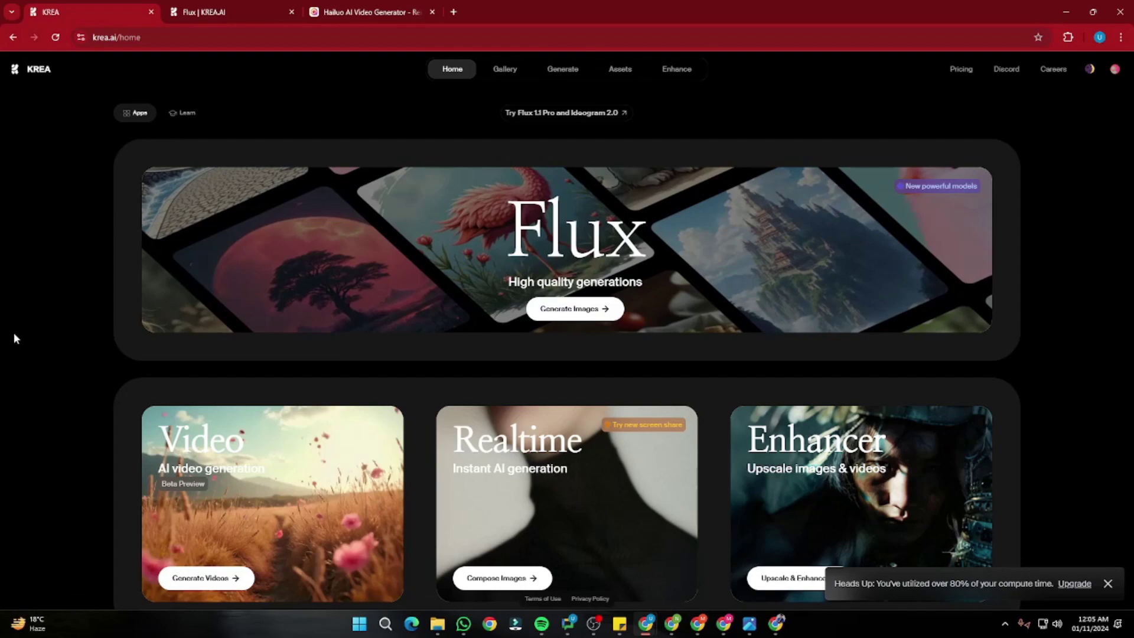
Look over the AI tools offered on the KREA home page
scroll(12, 337, down, 4)
scroll(14, 336, up, 4)
click(345, 8)
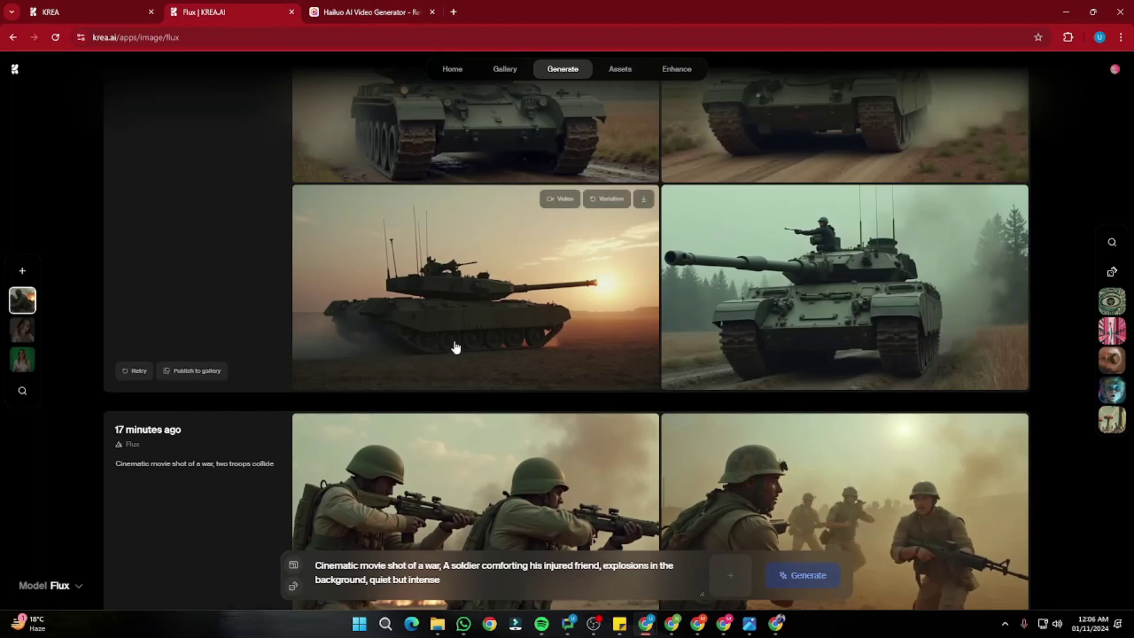
Browse the war scene images generated with the Flux model and their prompts in the generation history
scroll(371, 331, down, 5)
scroll(371, 330, down, 15)
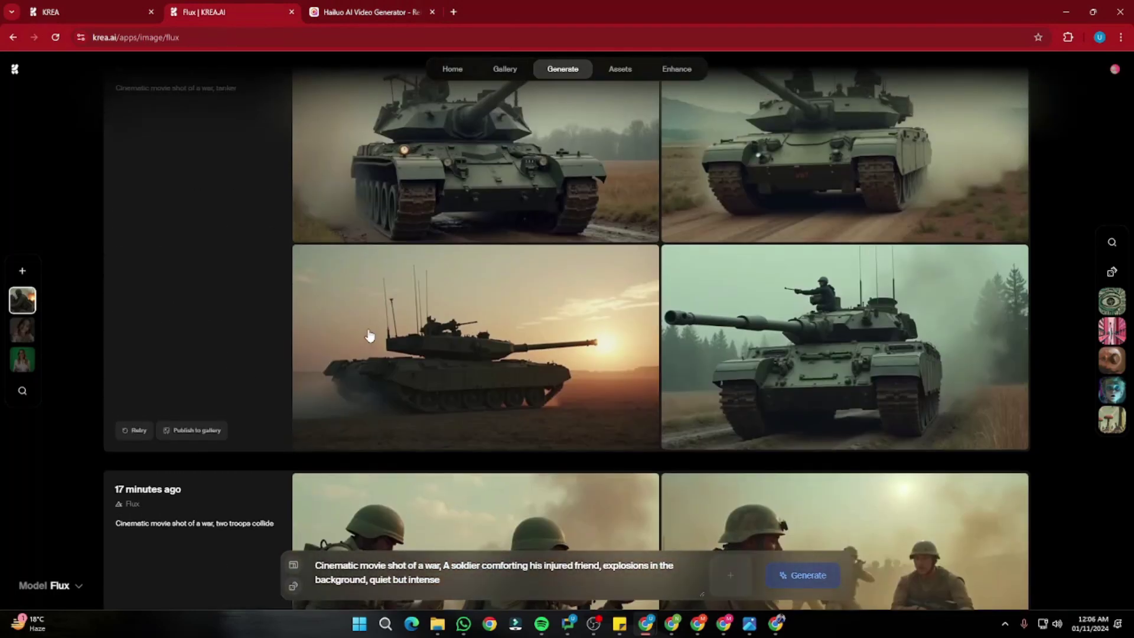
scroll(370, 335, up, 6)
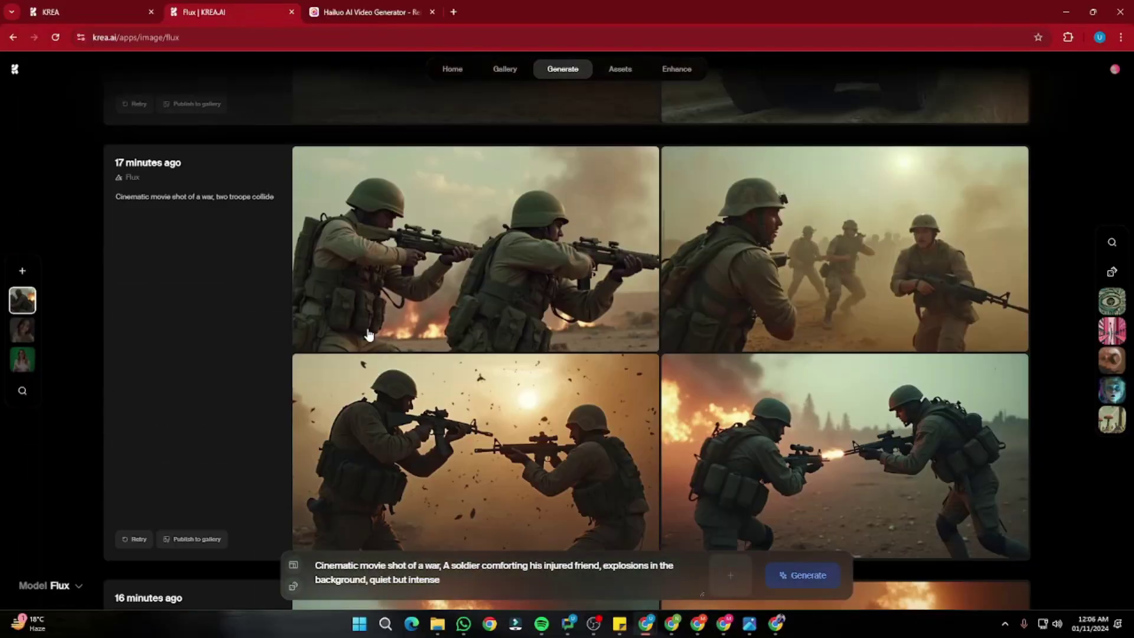
scroll(370, 331, up, 5)
scroll(369, 334, down, 8)
scroll(369, 334, up, 8)
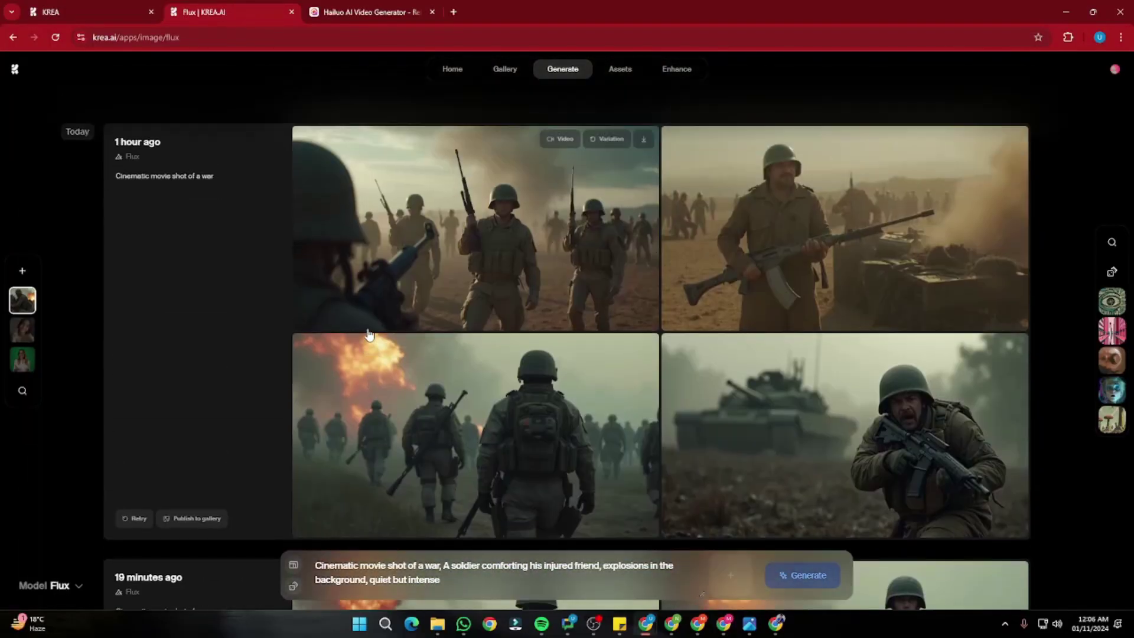
click(111, 9)
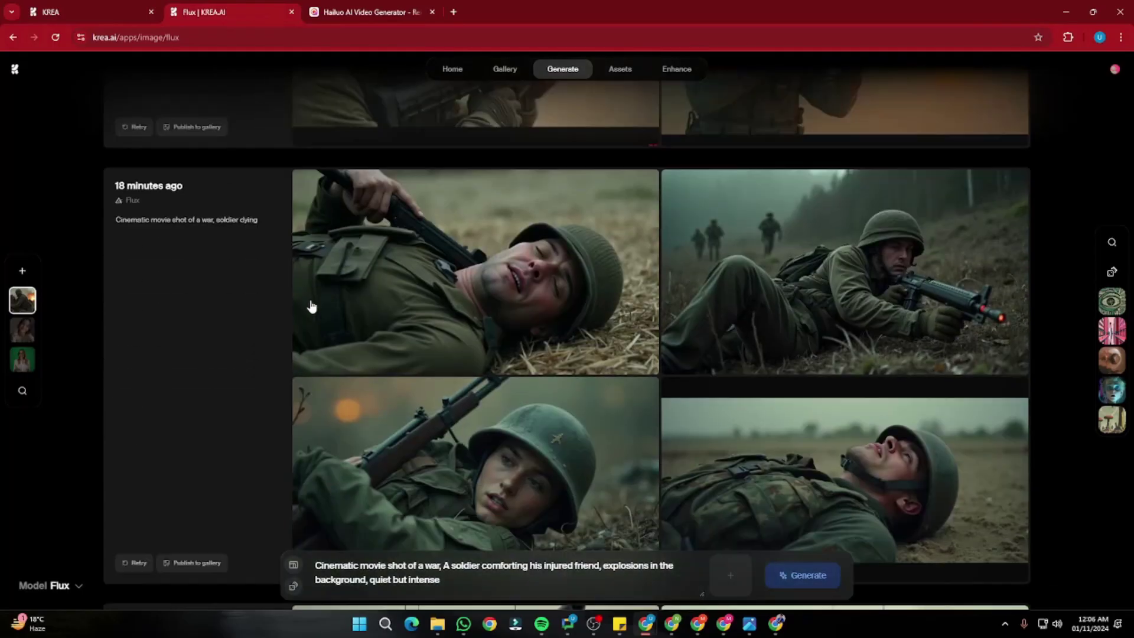
scroll(349, 293, down, 10)
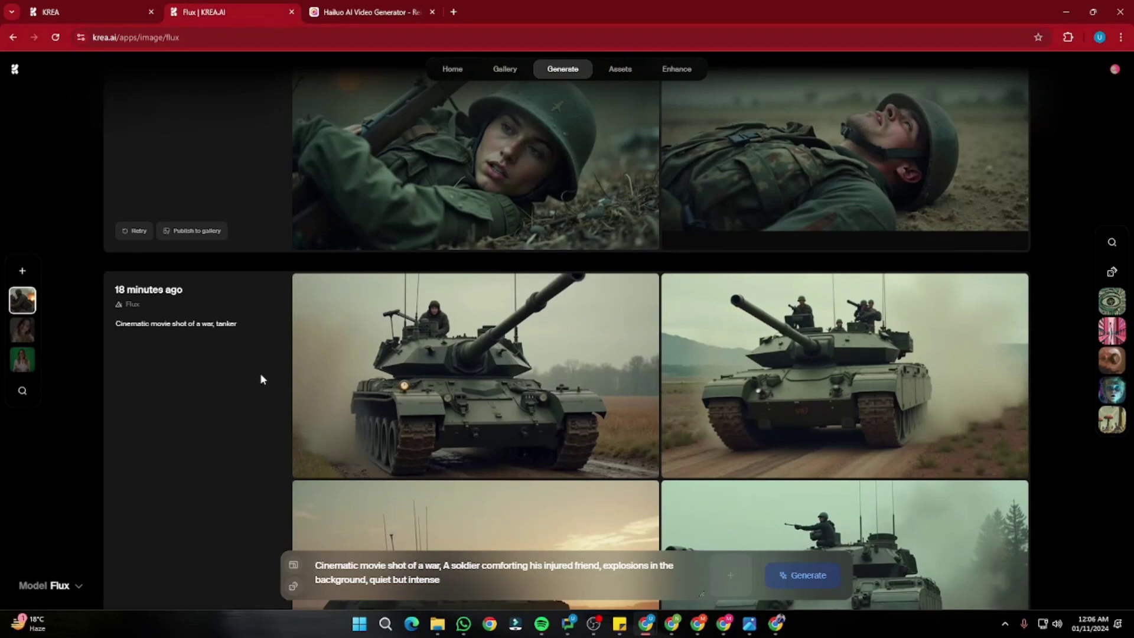
scroll(261, 378, down, 6)
scroll(264, 377, down, 3)
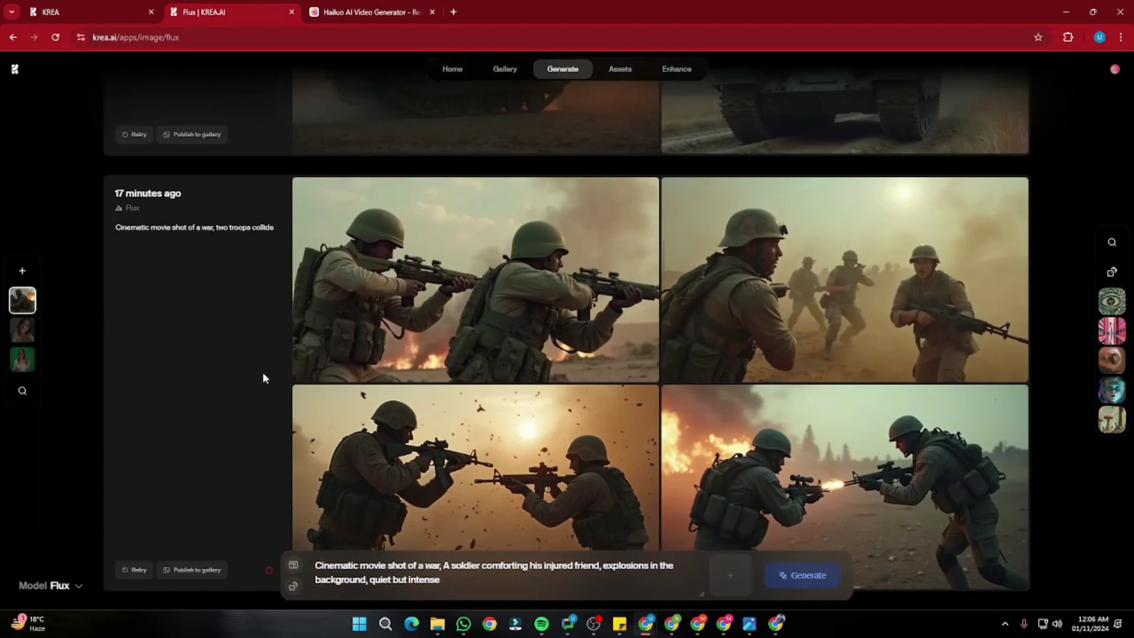
scroll(263, 378, down, 4)
scroll(263, 378, down, 5)
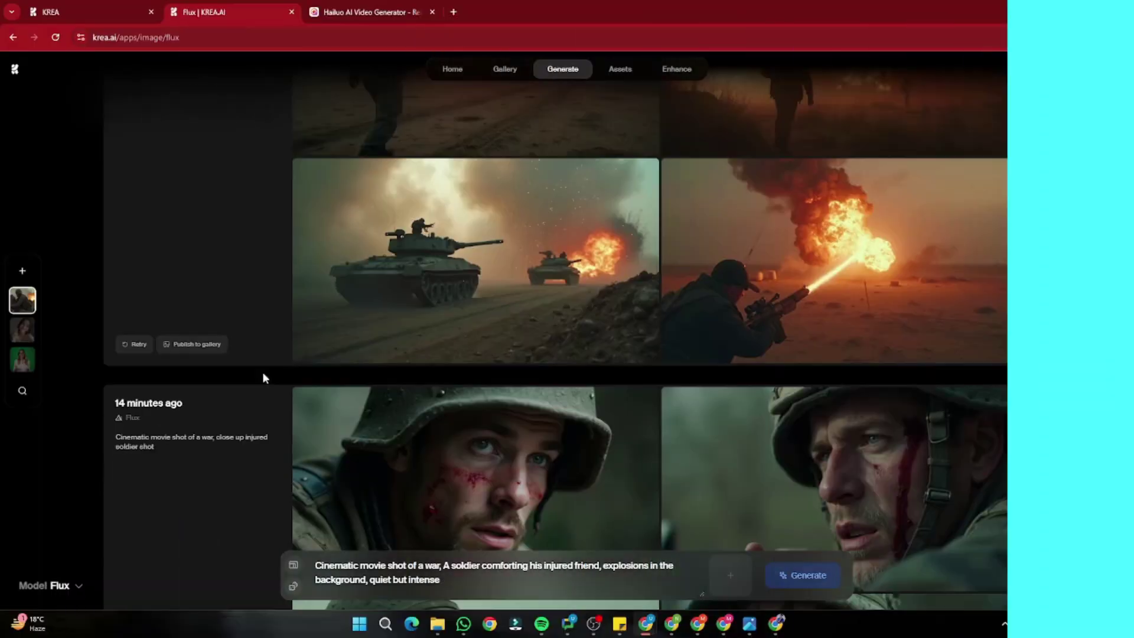
scroll(263, 375, up, 15)
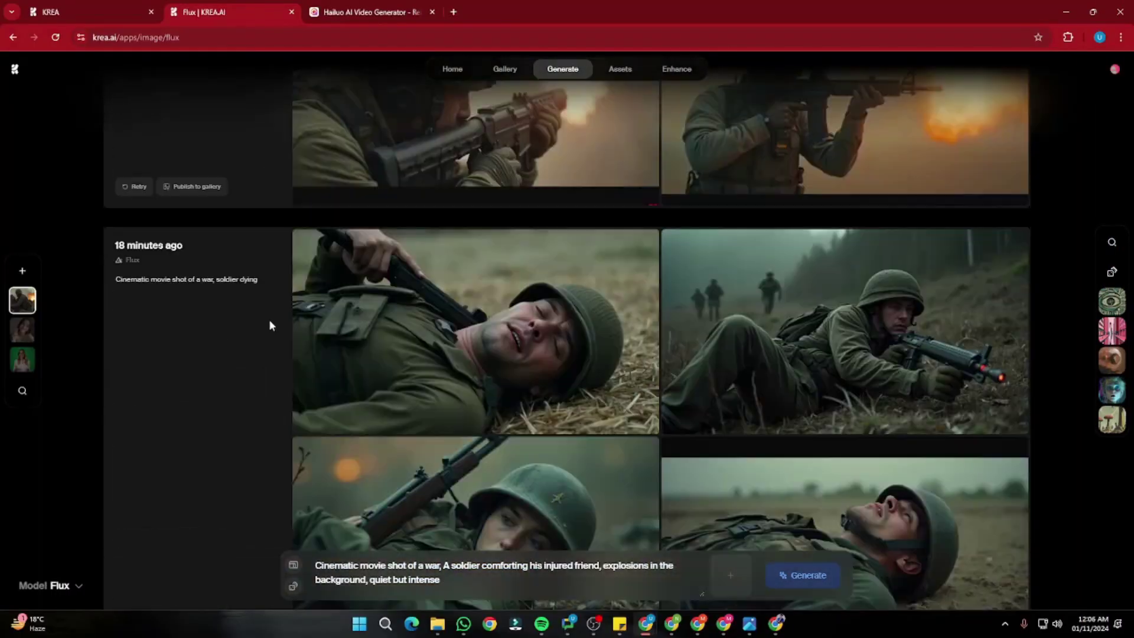
Open Midjourney's Explore page in a new tab, dismiss the membership offer and view the subscription plans
click(453, 12)
text(midj)
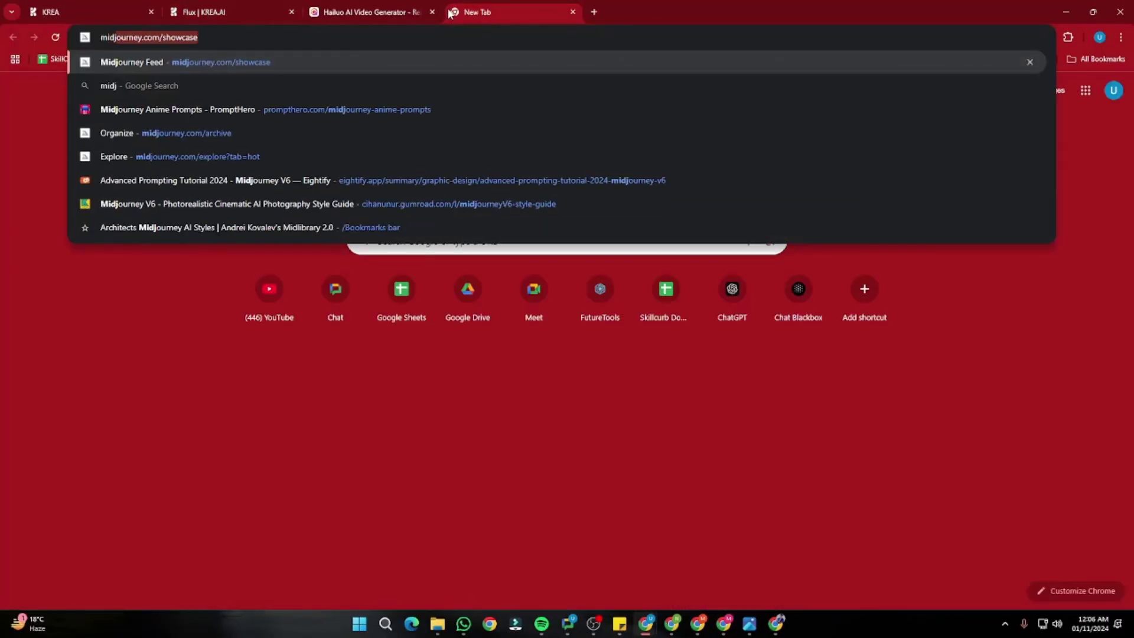
key(Return)
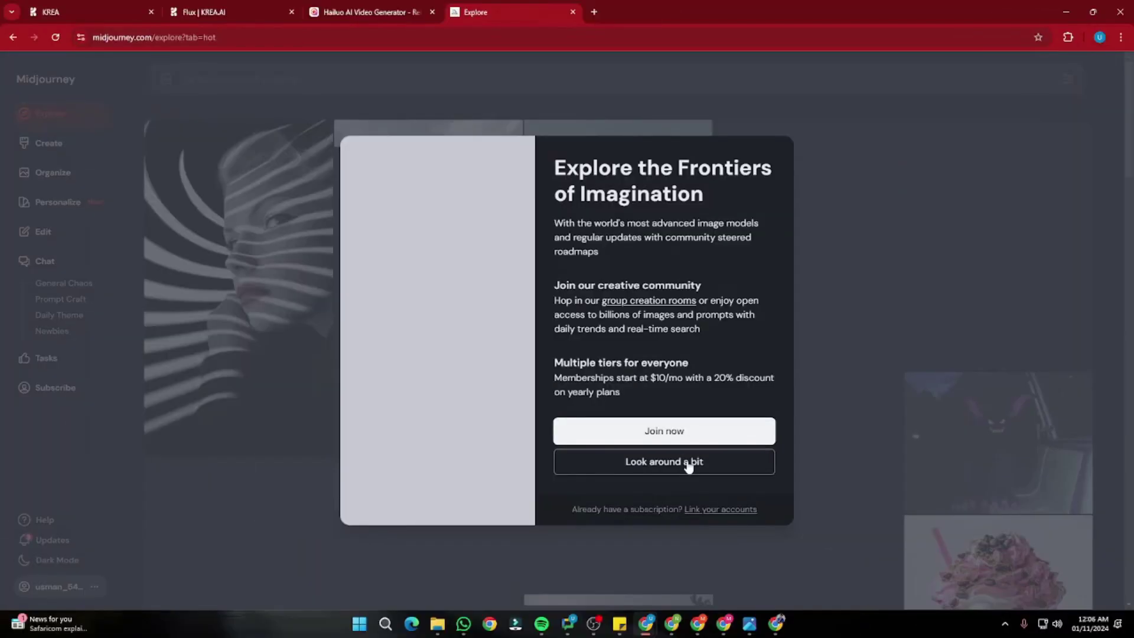
click(687, 463)
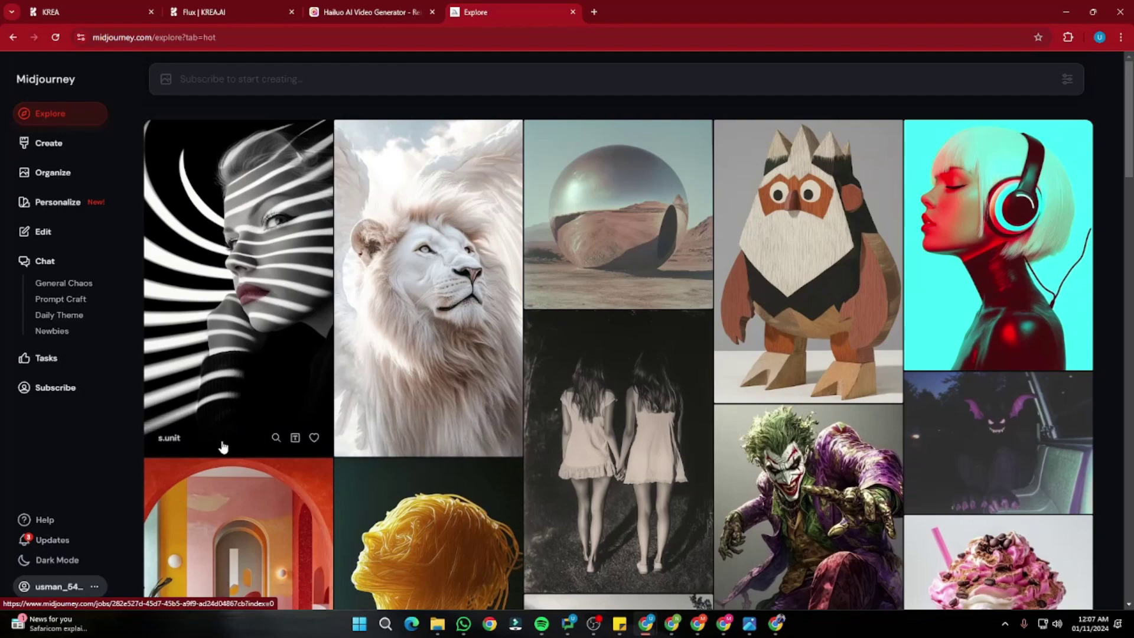
click(278, 300)
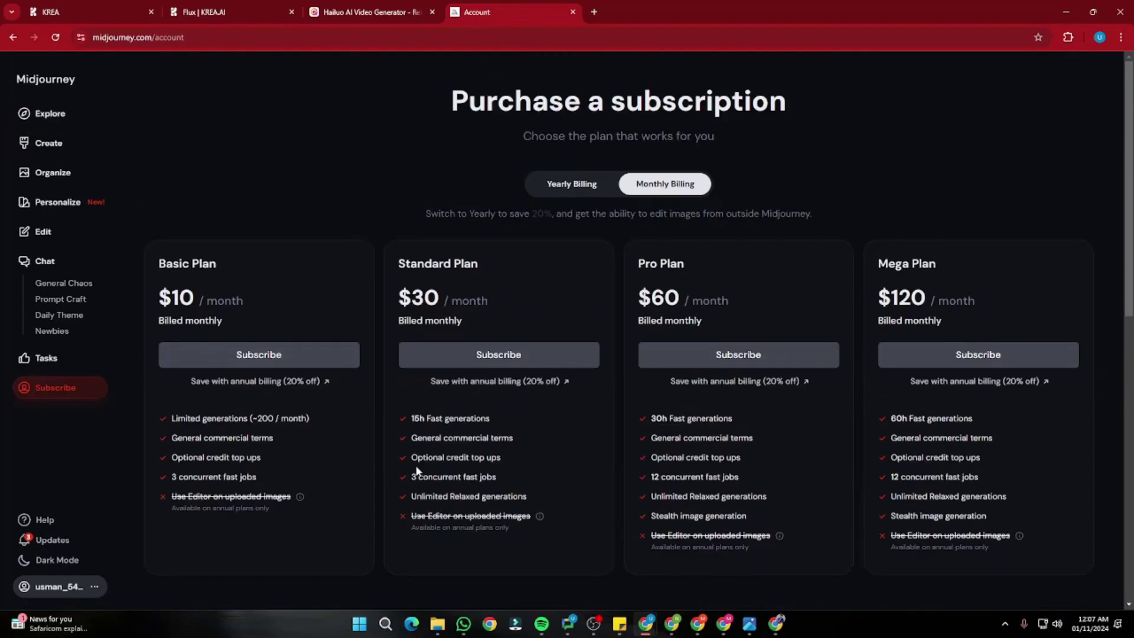
Return to the KREA Flux generations and examine the image sets made with the prompt "Cinematic movie shot of a war"
click(93, 8)
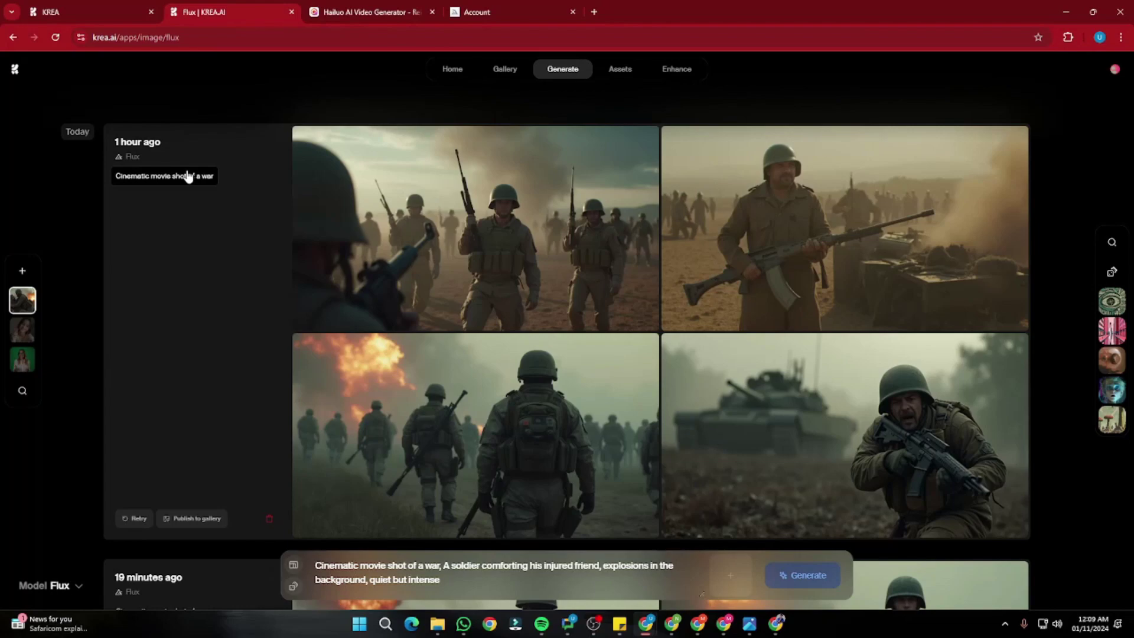
mouse_move(320, 304)
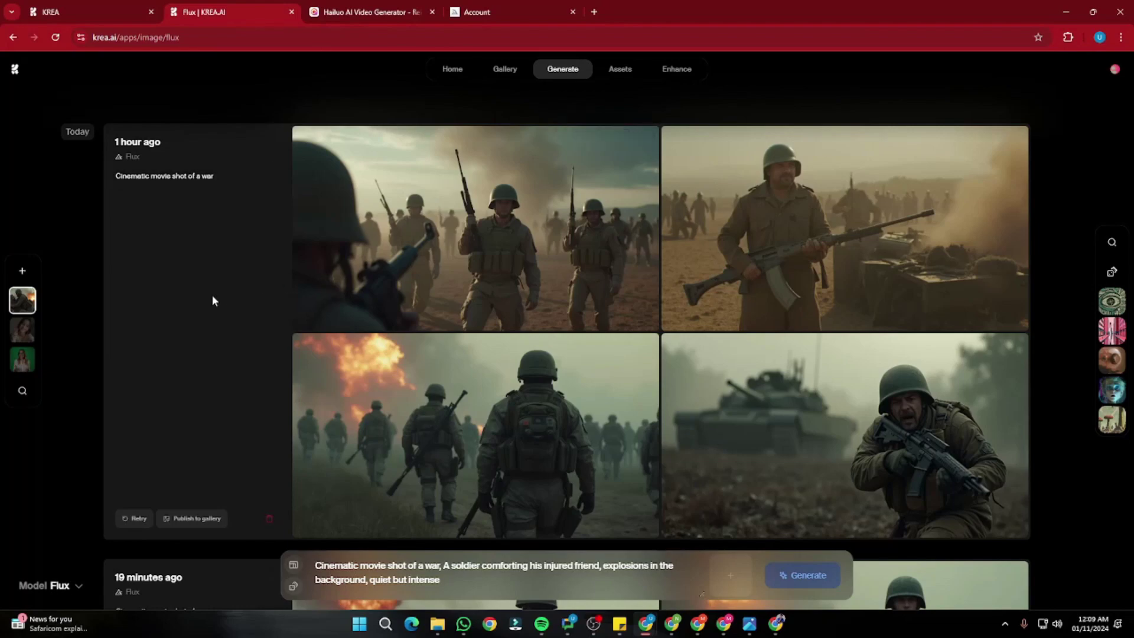
scroll(208, 296, down, 7)
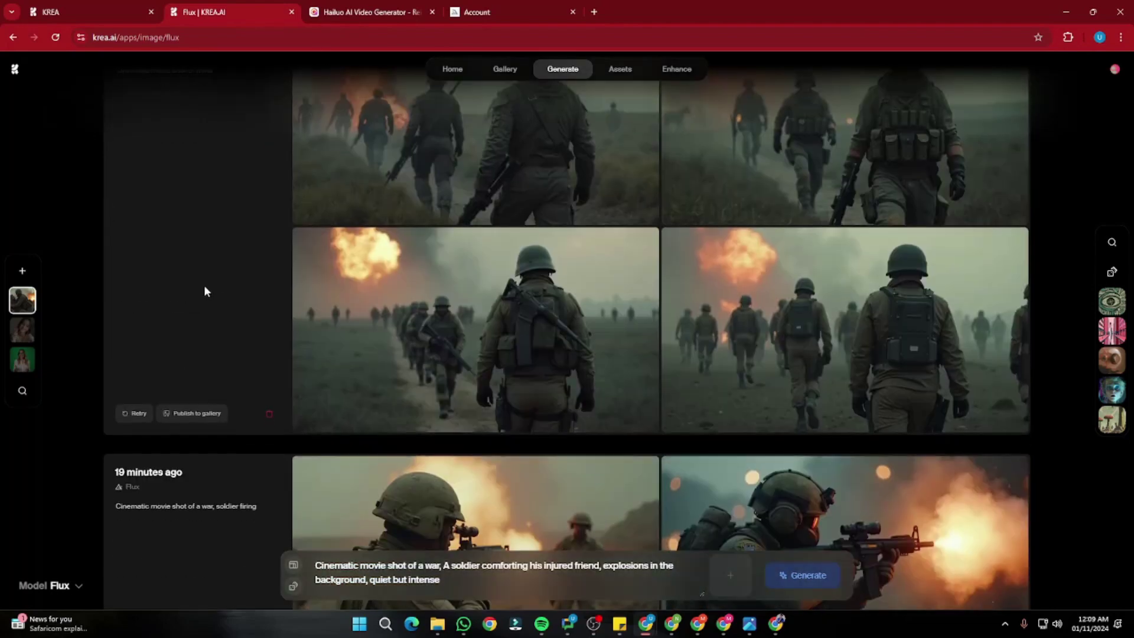
scroll(201, 285, up, 5)
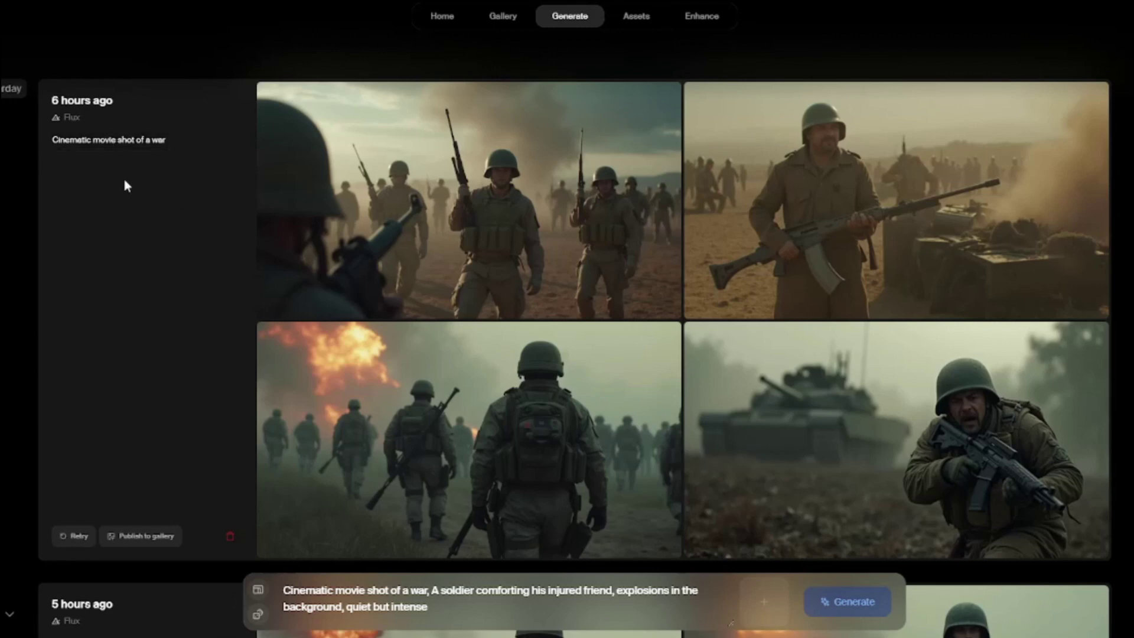
scroll(125, 182, down, 3)
scroll(144, 160, down, 1)
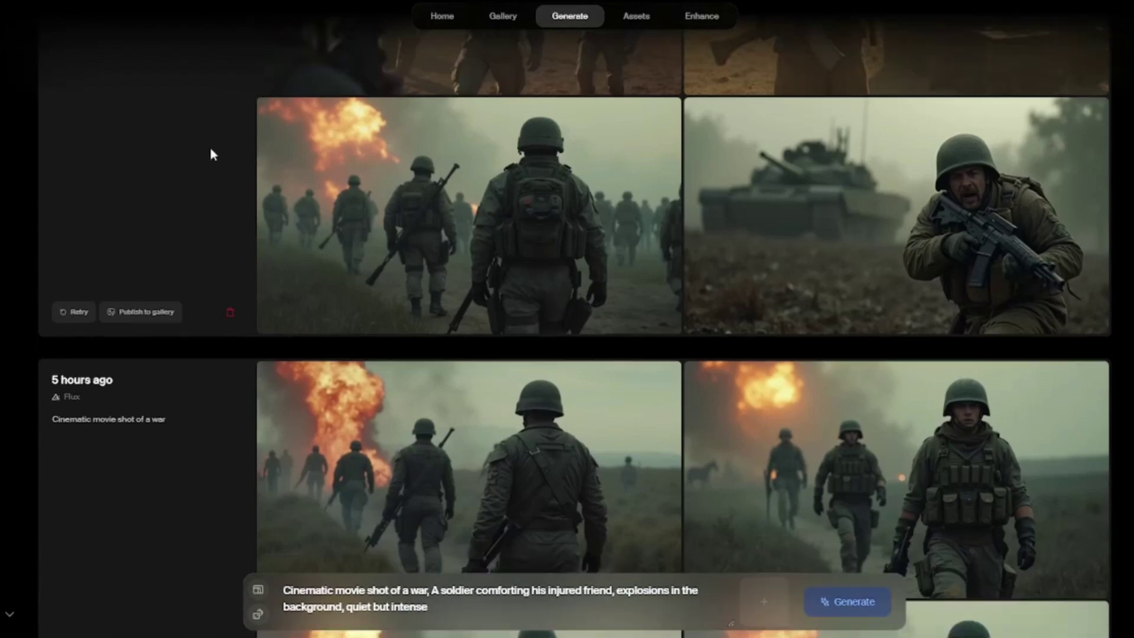
scroll(189, 156, up, 3)
scroll(127, 322, down, 3)
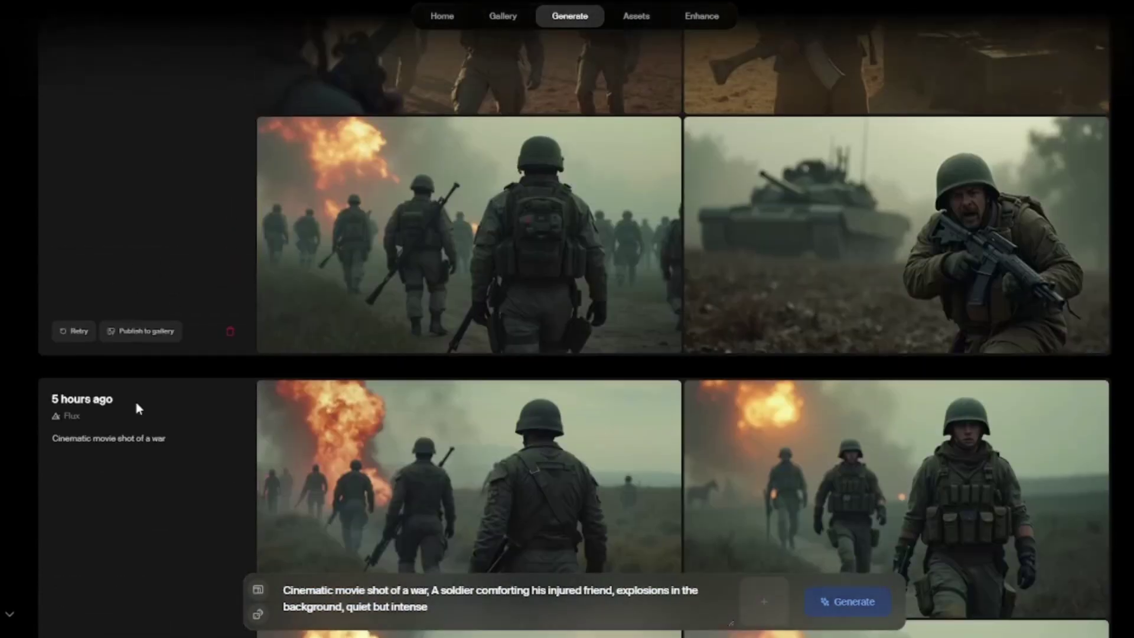
Examine the Flux results for the war prompt variations "soldier firing" and "soldier dying"
scroll(135, 393, down, 5)
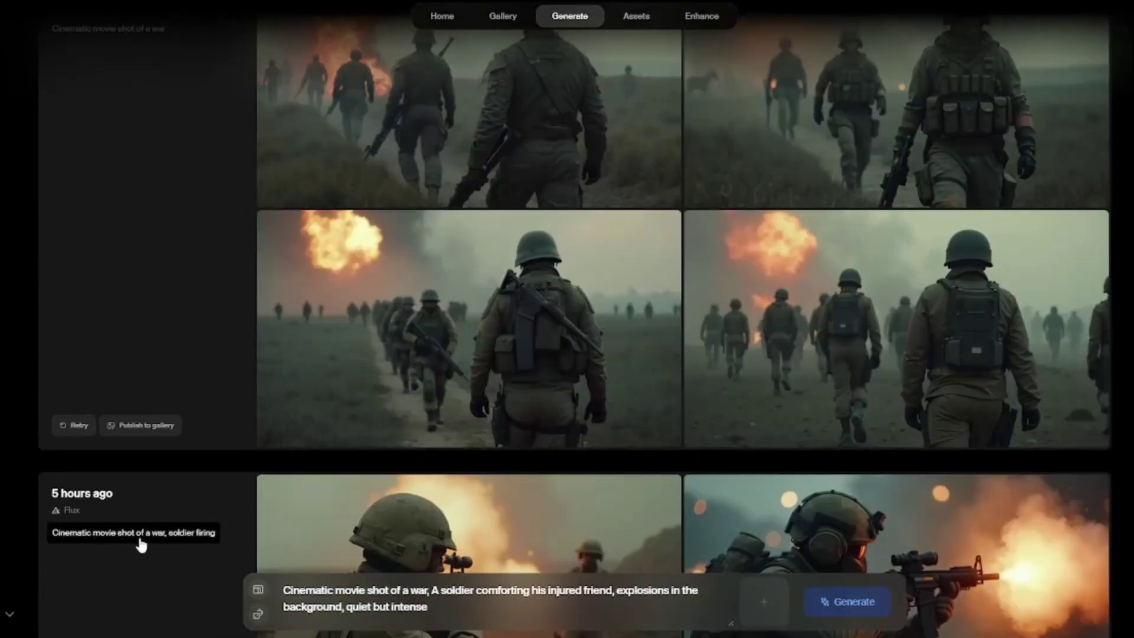
scroll(115, 536, down, 3)
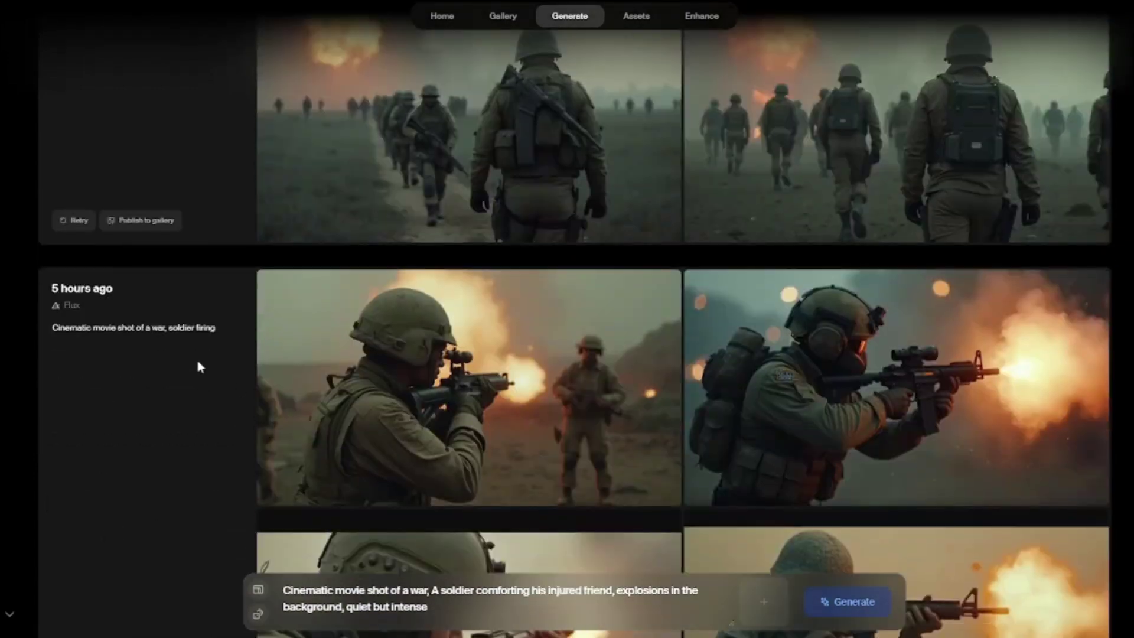
scroll(527, 324, up, 5)
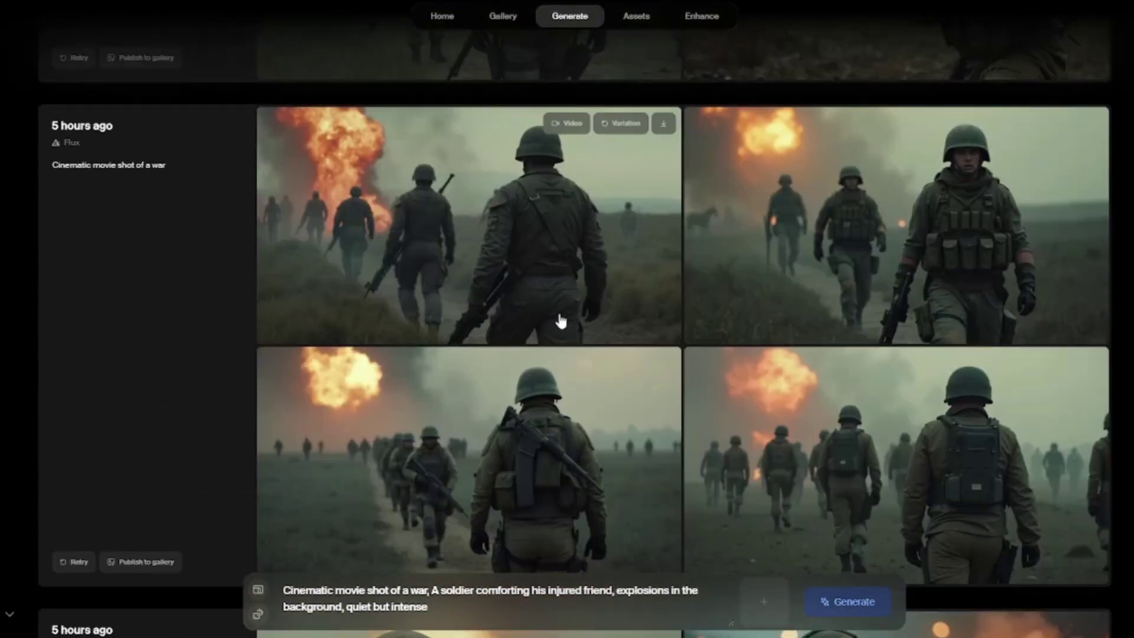
scroll(562, 322, down, 8)
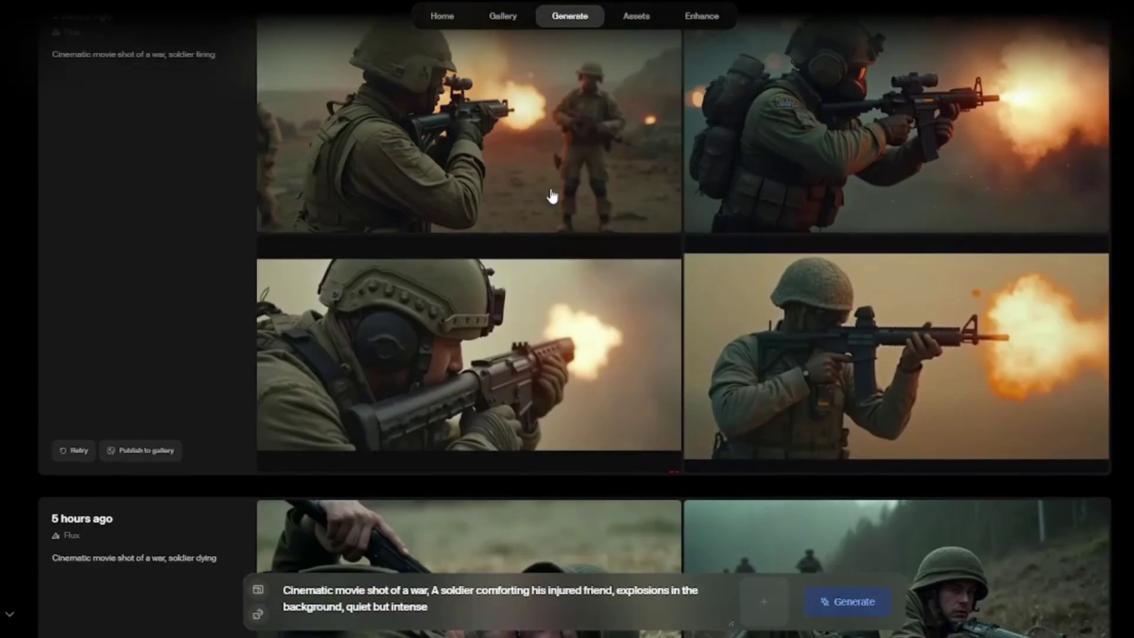
scroll(590, 300, up, 2)
scroll(144, 189, down, 6)
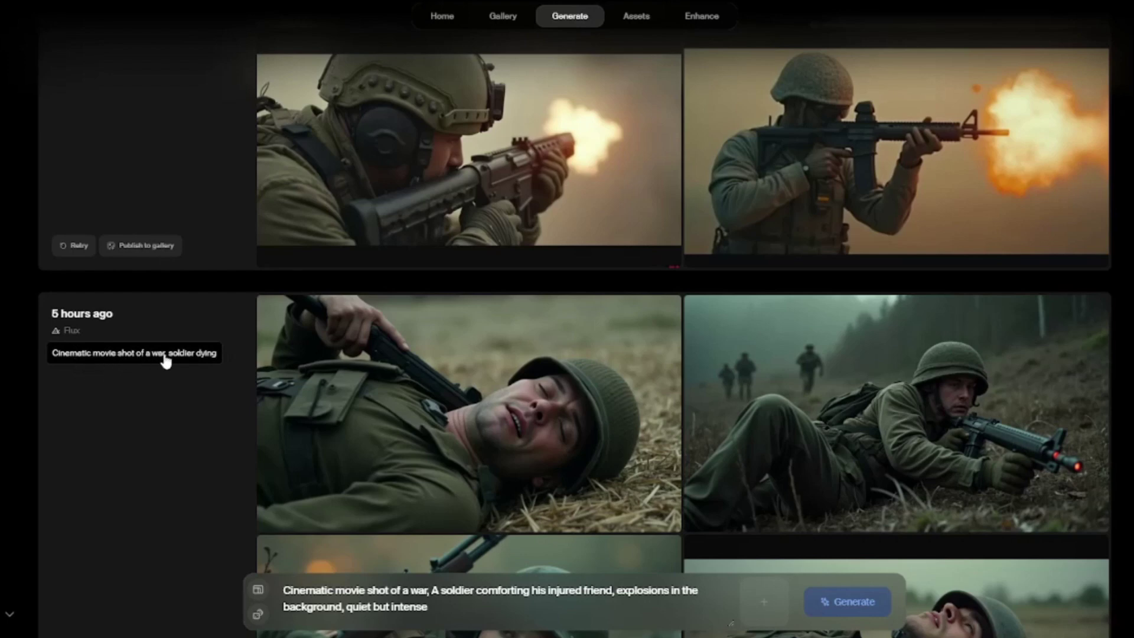
scroll(726, 345, down, 1)
scroll(726, 346, down, 3)
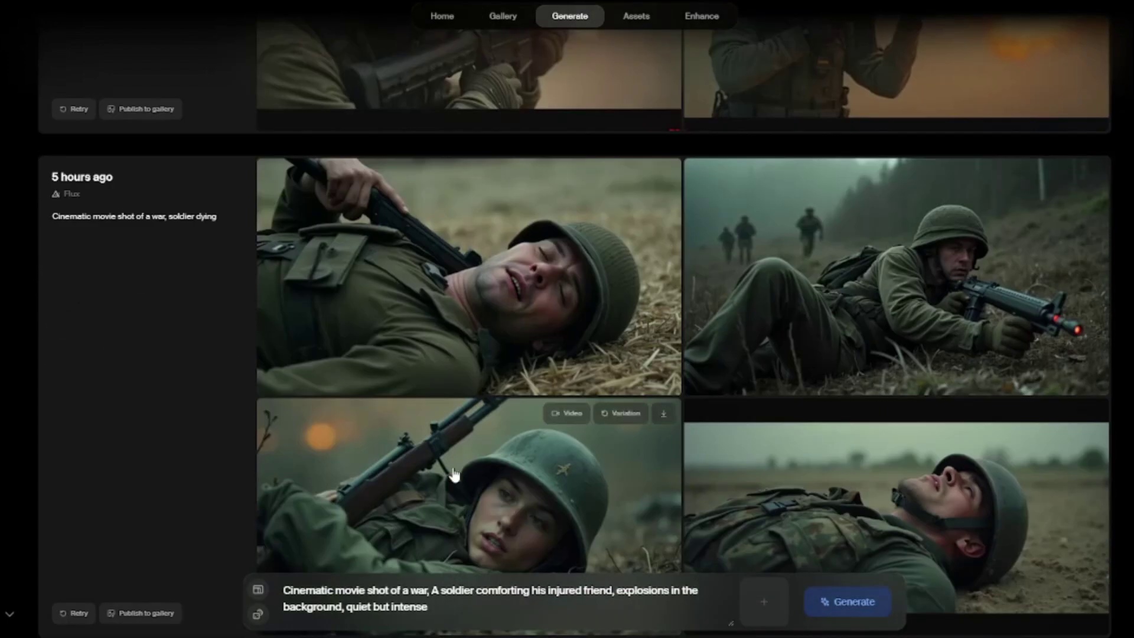
scroll(437, 313, down, 4)
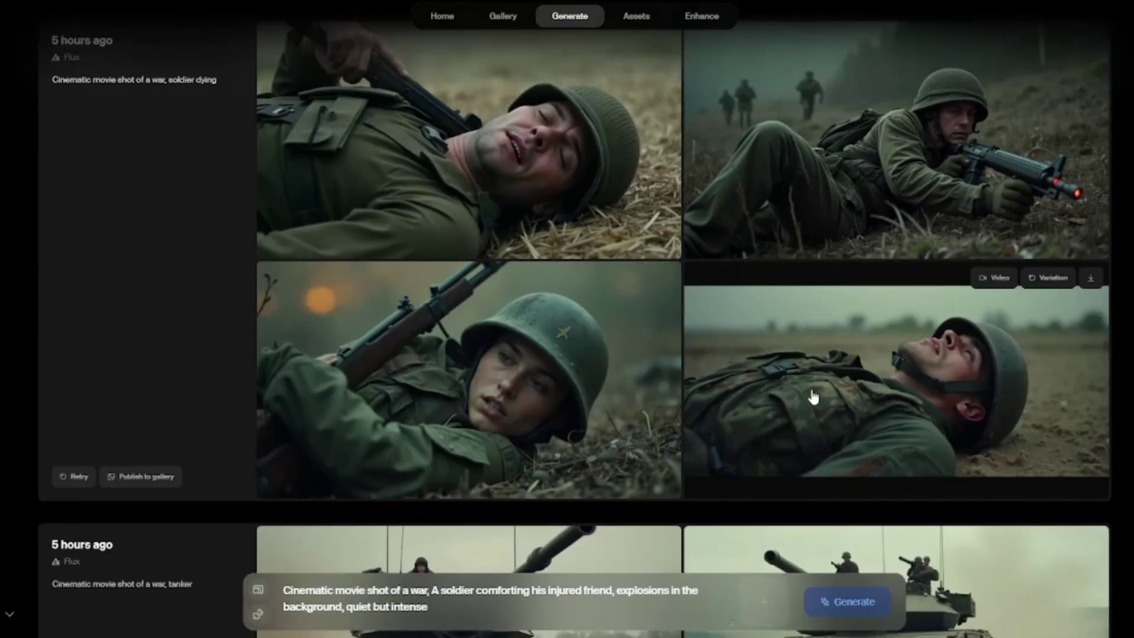
Review the Flux results for the "tanker", "two troops collide", "bomb shot" and close-up injured soldier prompts
scroll(150, 369, down, 7)
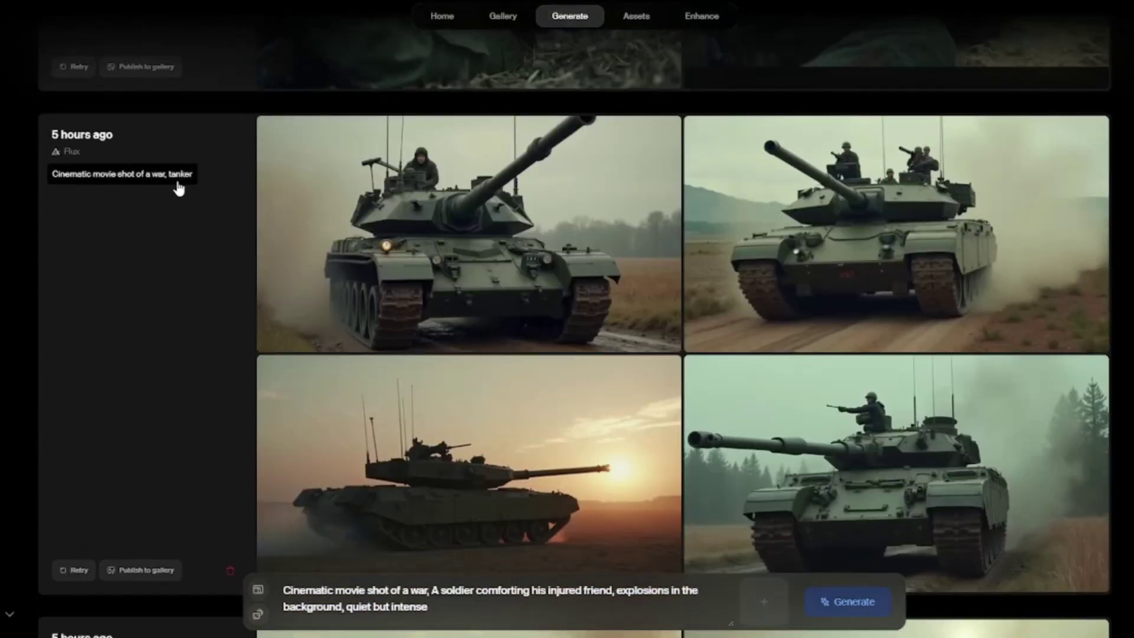
scroll(779, 349, down, 10)
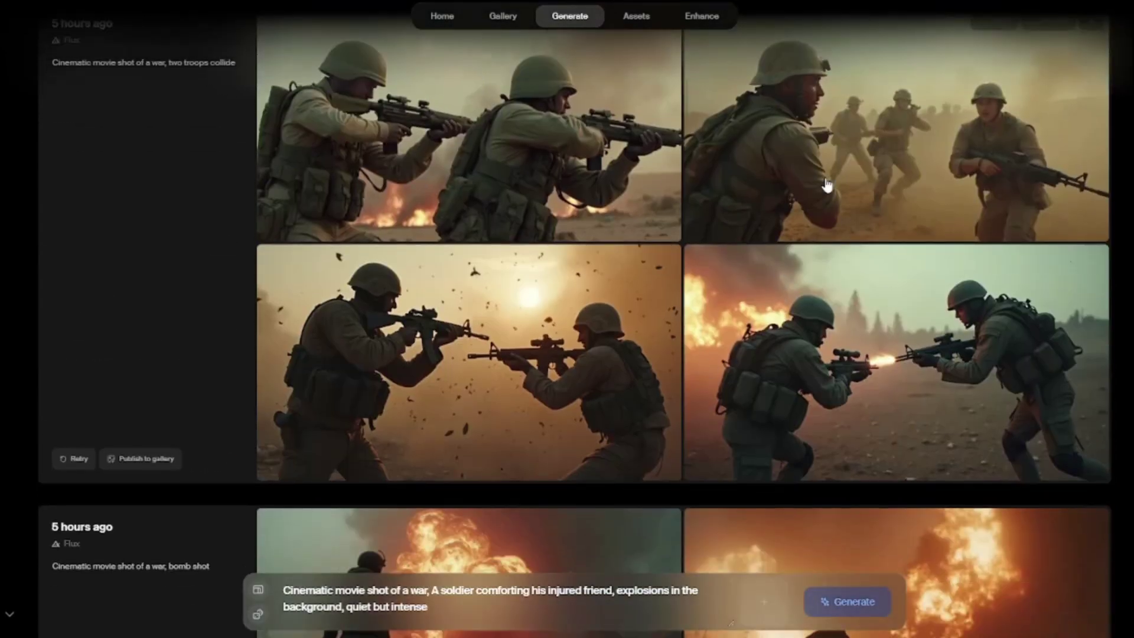
scroll(522, 367, down, 3)
scroll(522, 367, down, 3)
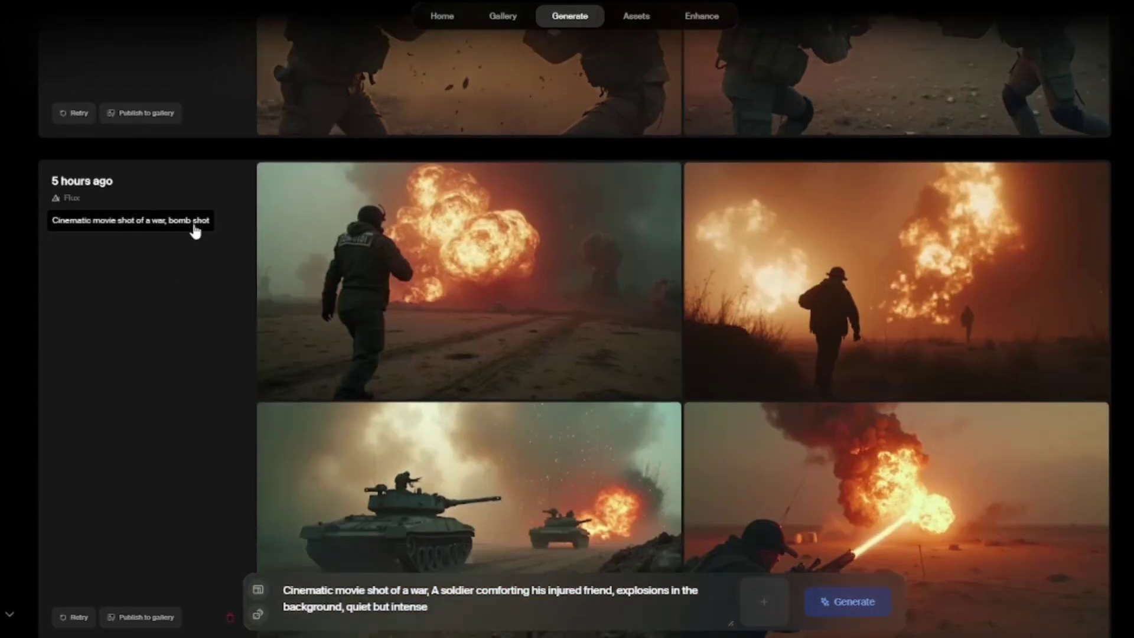
scroll(585, 229, down, 1)
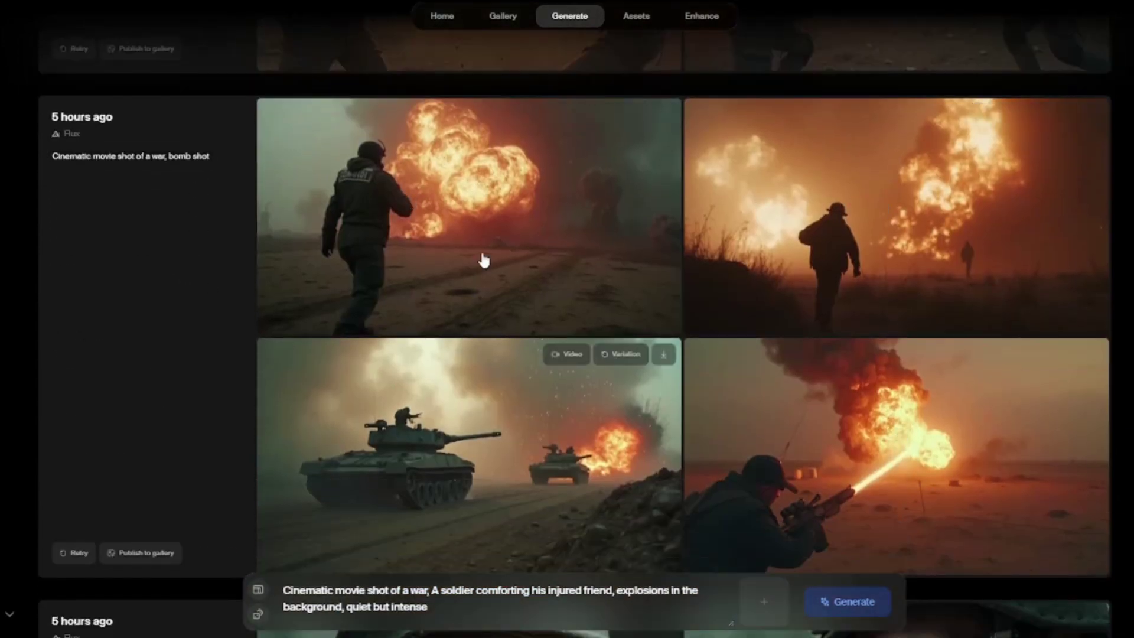
scroll(267, 391, down, 10)
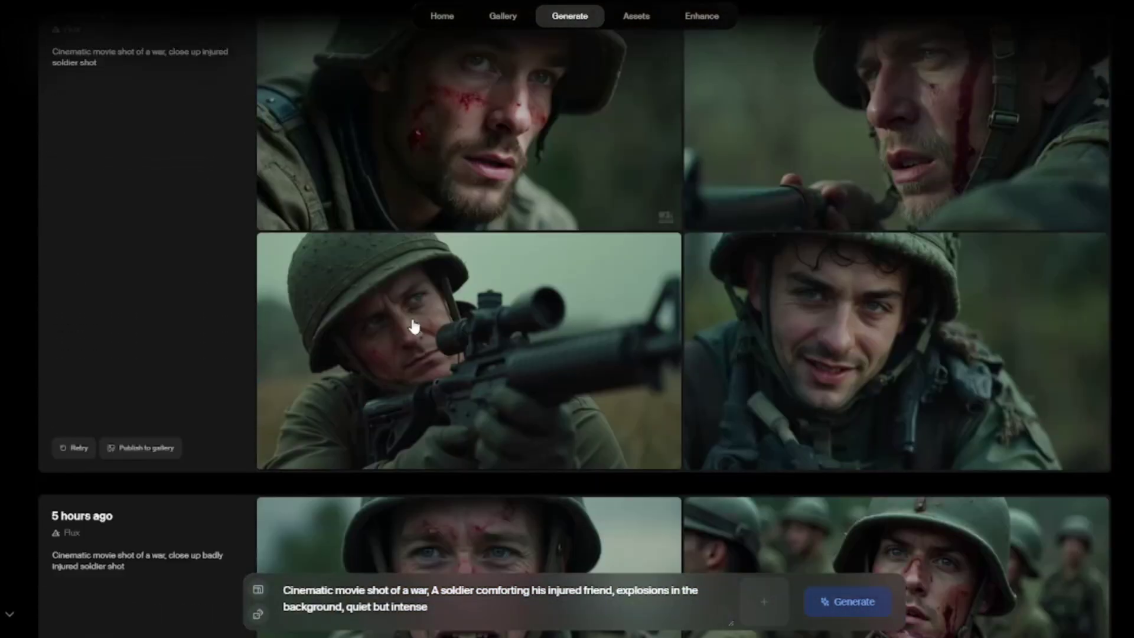
scroll(404, 242, down, 5)
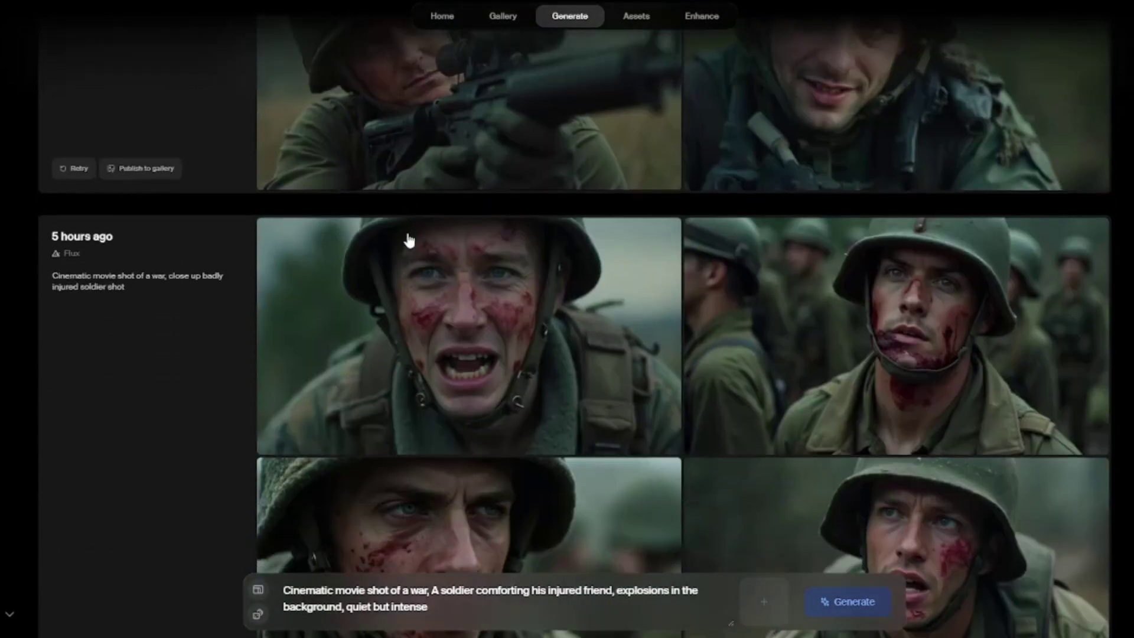
scroll(597, 199, down, 2)
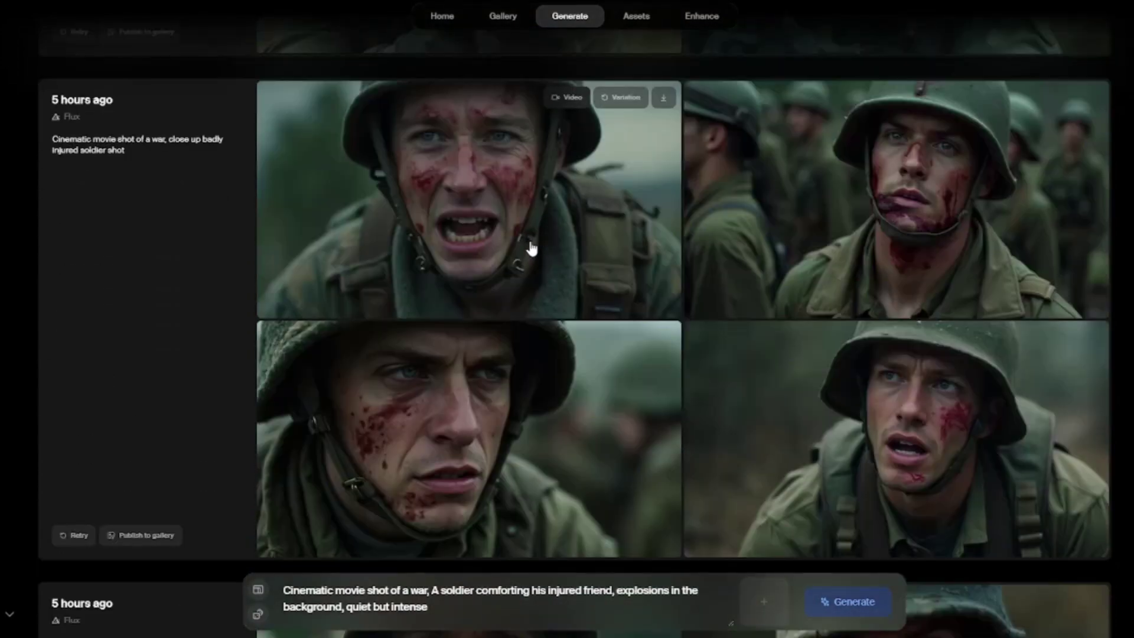
scroll(443, 208, down, 9)
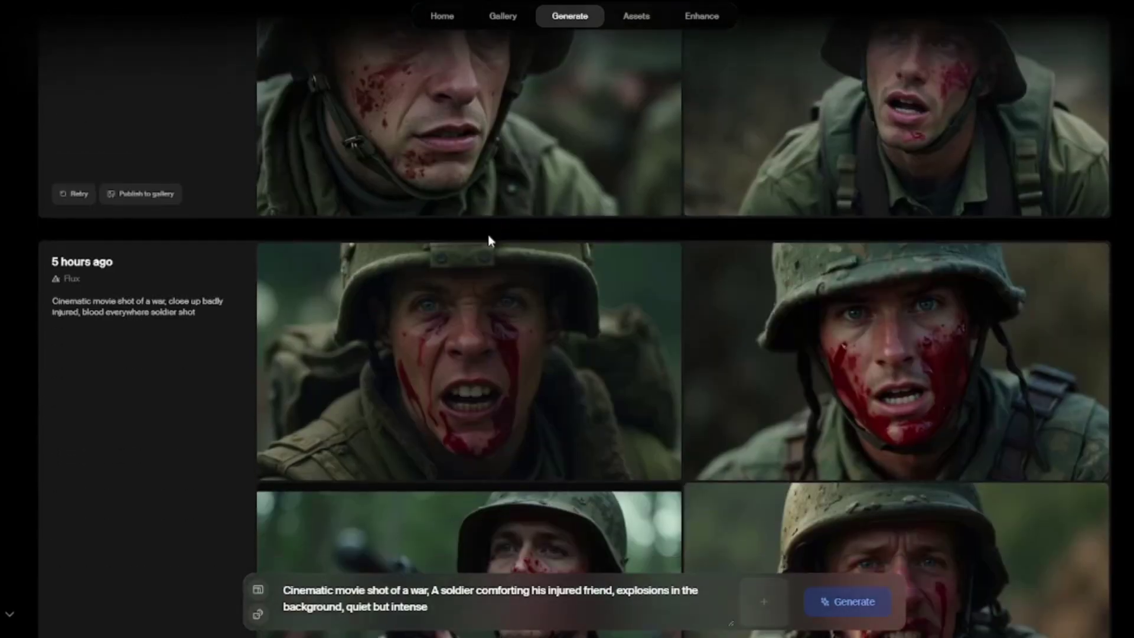
scroll(488, 235, down, 10)
scroll(486, 246, up, 19)
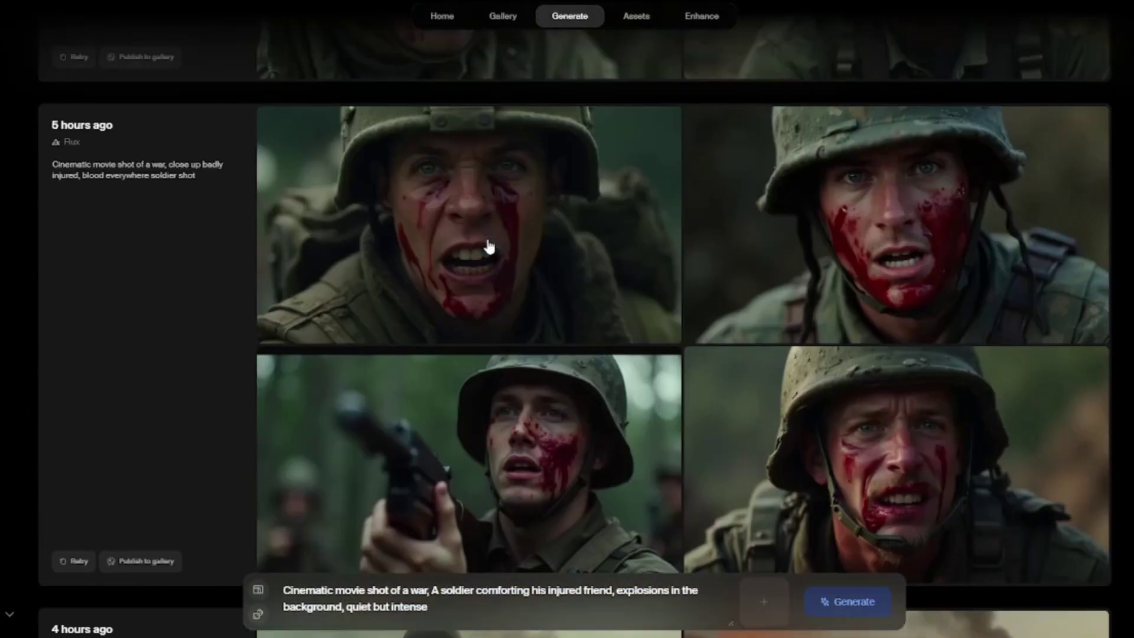
Re-examine the Flux war image sets from the injured soldier close-ups back to the basic "Cinematic movie shot of a war" prompt
scroll(488, 246, up, 15)
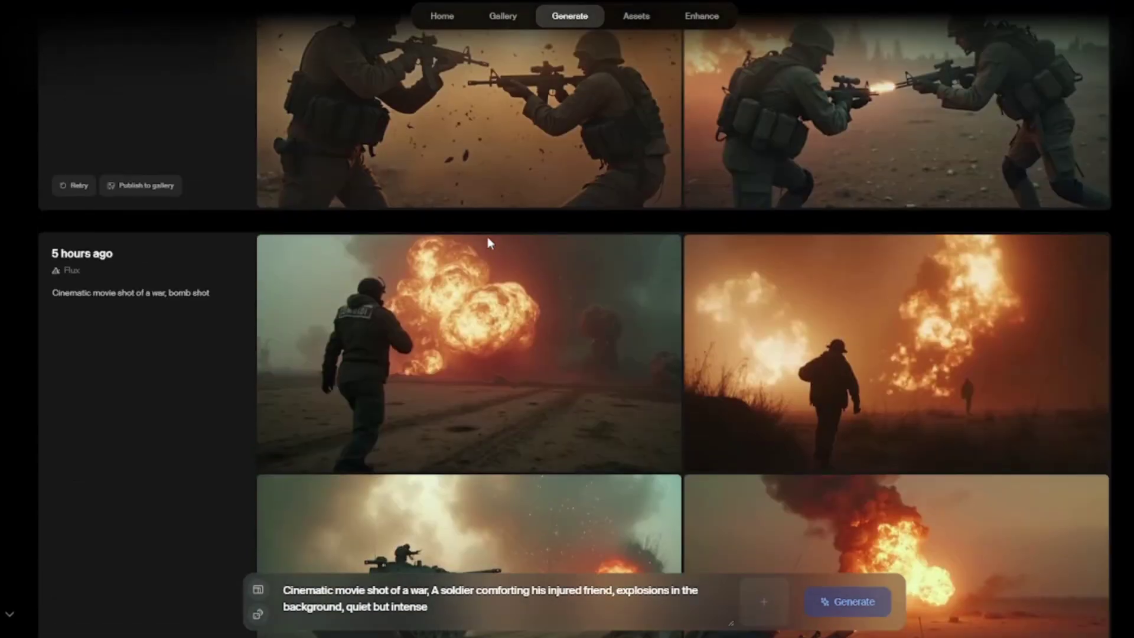
scroll(488, 237, up, 20)
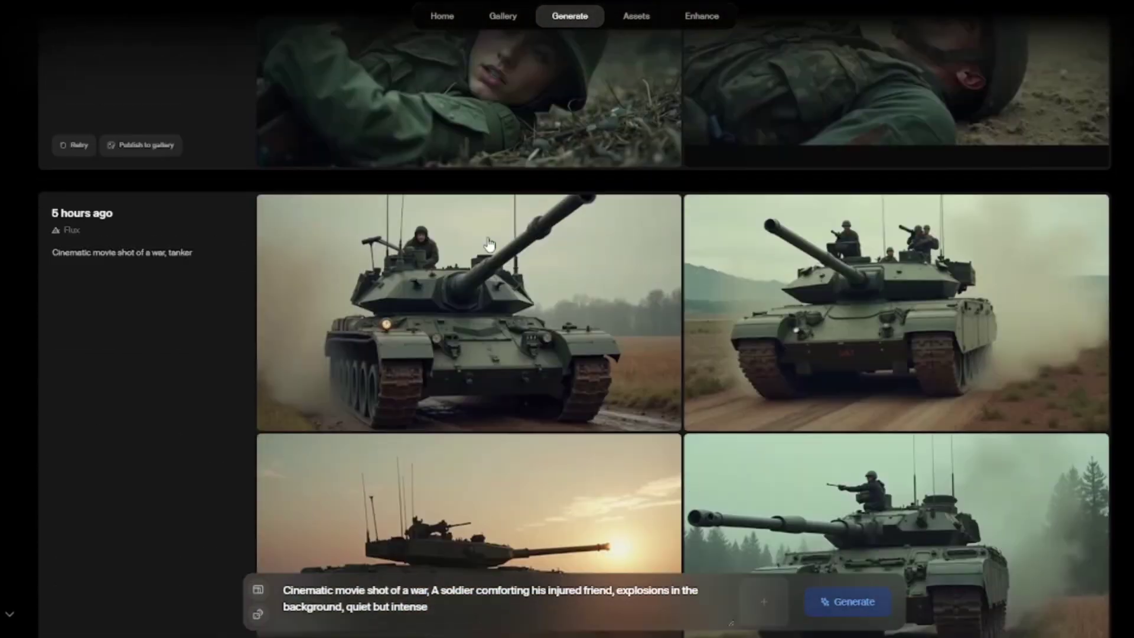
scroll(488, 244, up, 8)
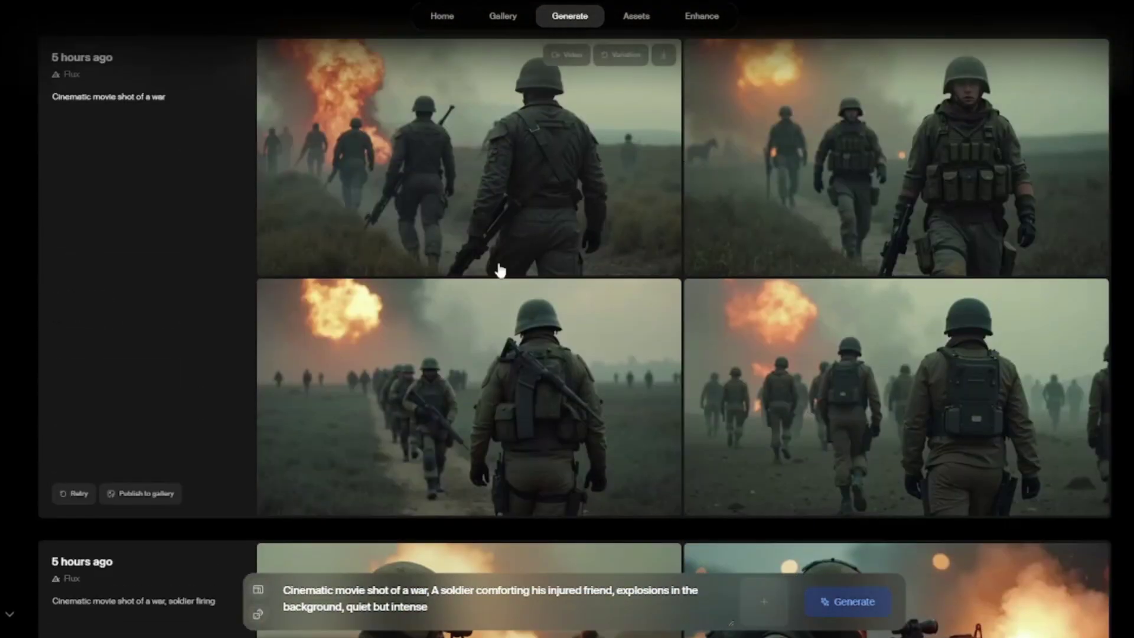
scroll(499, 268, up, 5)
scroll(554, 222, up, 15)
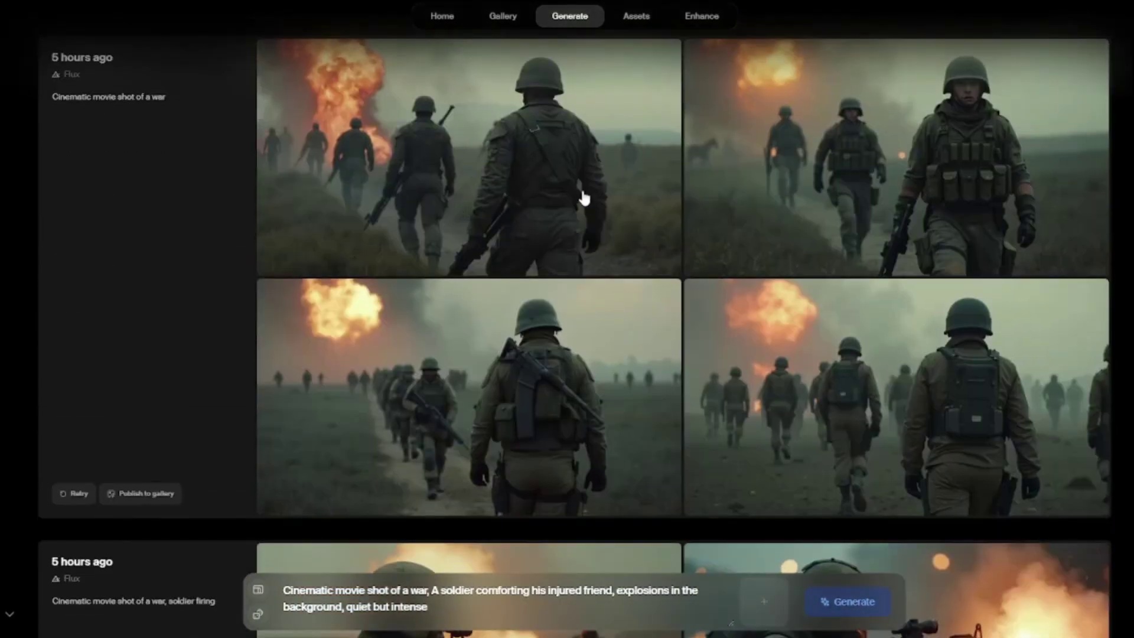
scroll(511, 236, down, 4)
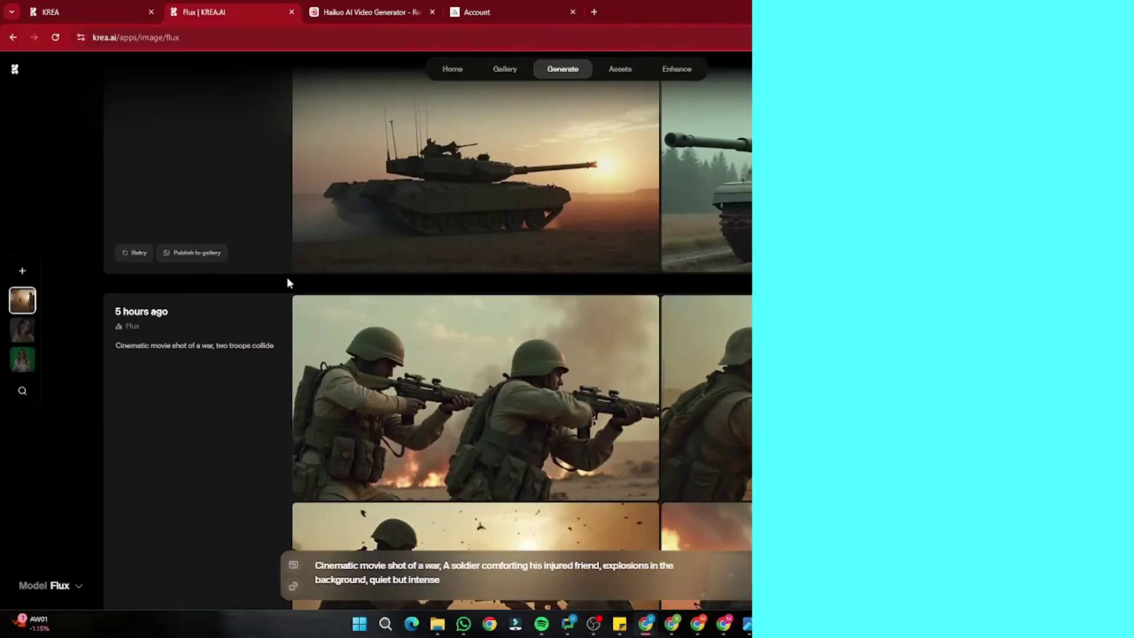
scroll(291, 287, up, 10)
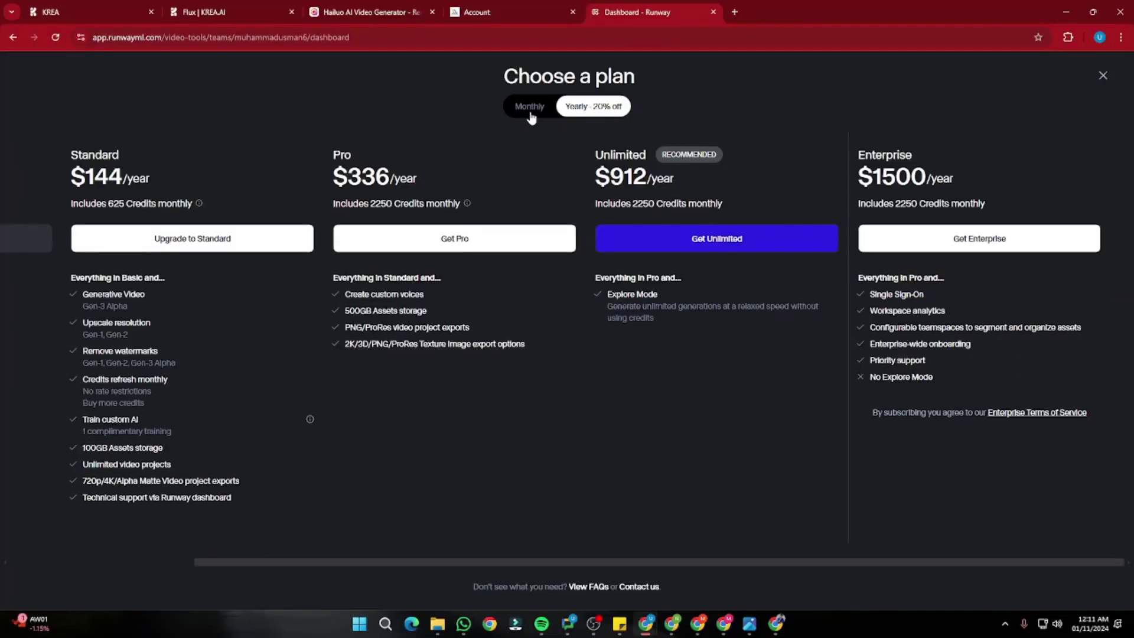
Show Runway's plan prices with monthly billing
click(529, 106)
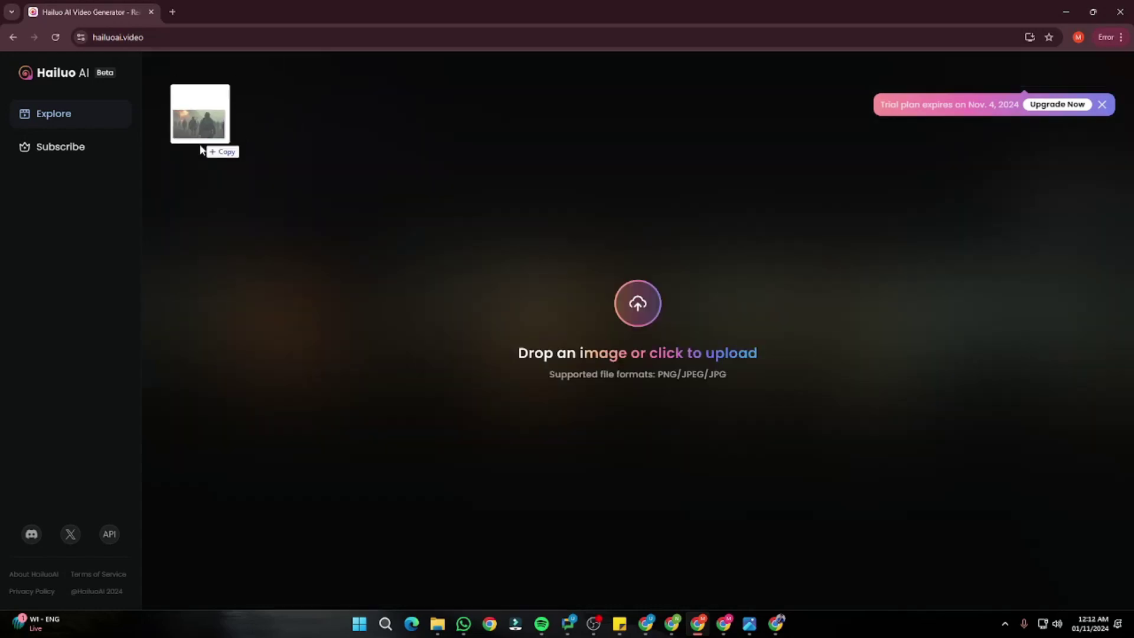
Upload the image of soldiers walking towards an explosion to Hailuo AI, check it in the enlarged preview and close the preview
drag(202, 146, 177, 220)
click(178, 219)
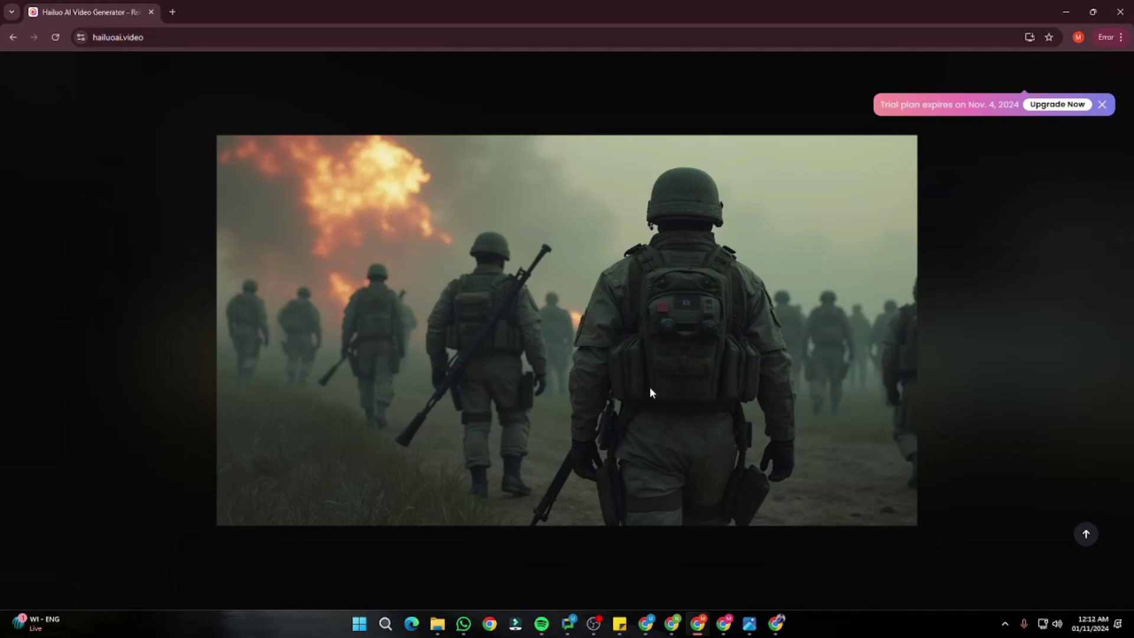
click(1049, 226)
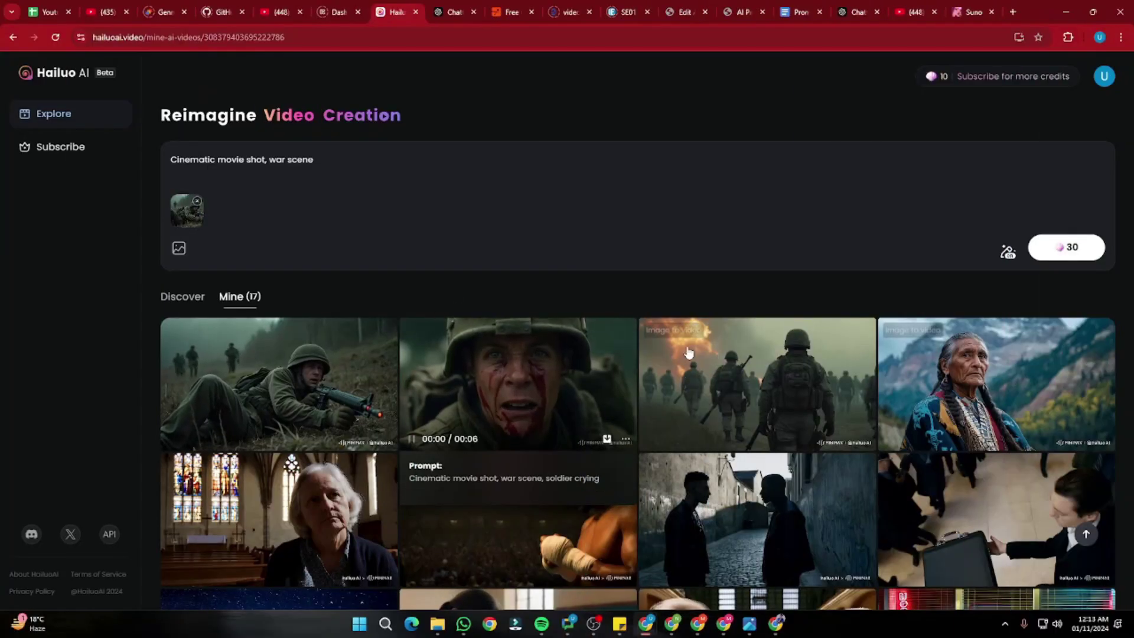
View the generated video of the walking soldiers with its prompt, and return to the list of own videos
click(688, 352)
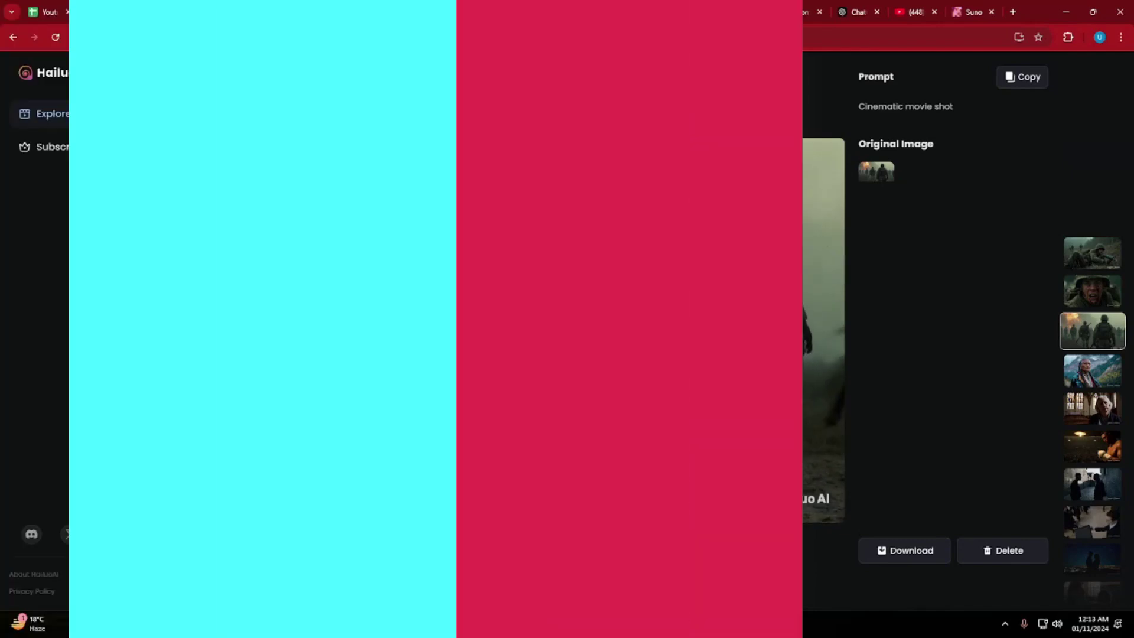
click(178, 76)
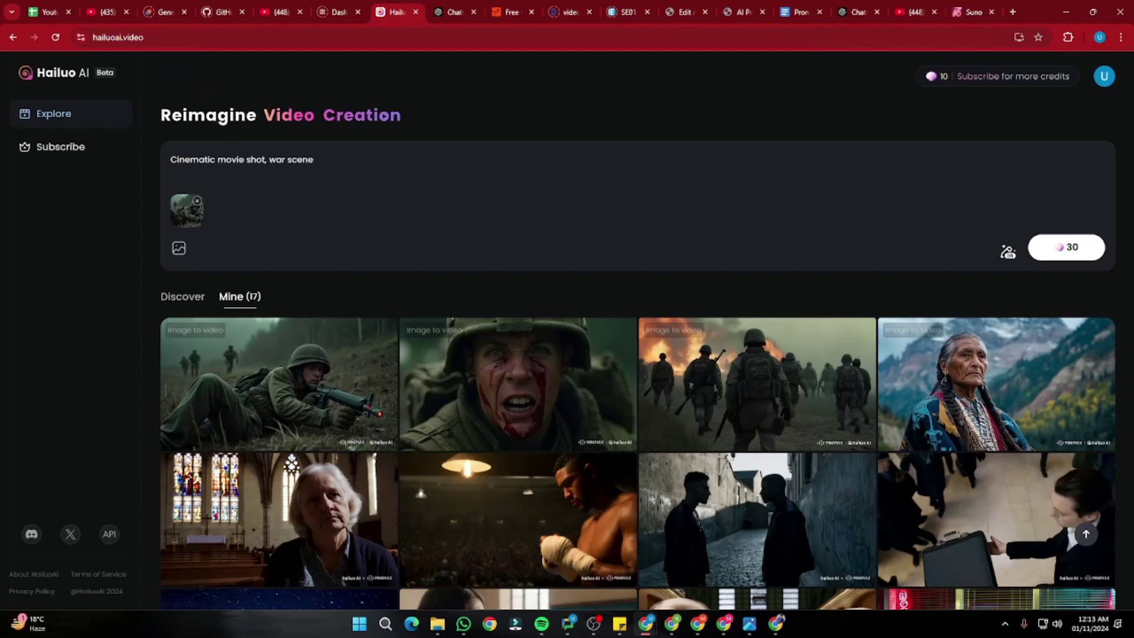
Replace the reference image with the close-up of the bloodied soldier, check its enlarged preview and review the prompt text
drag(716, 384, 385, 220)
click(177, 221)
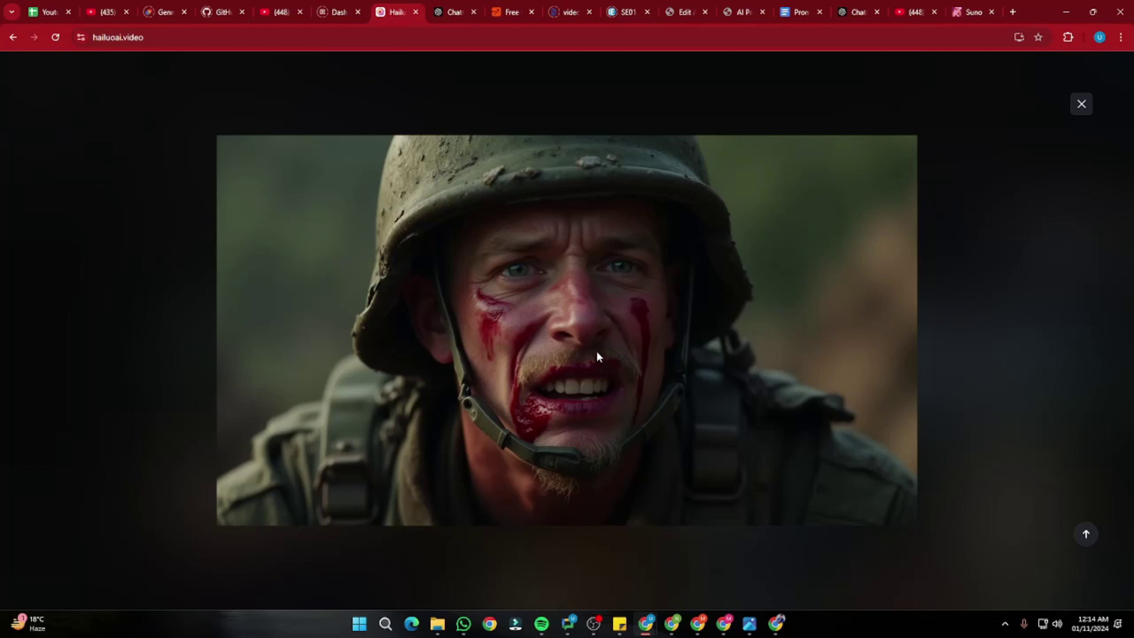
click(216, 137)
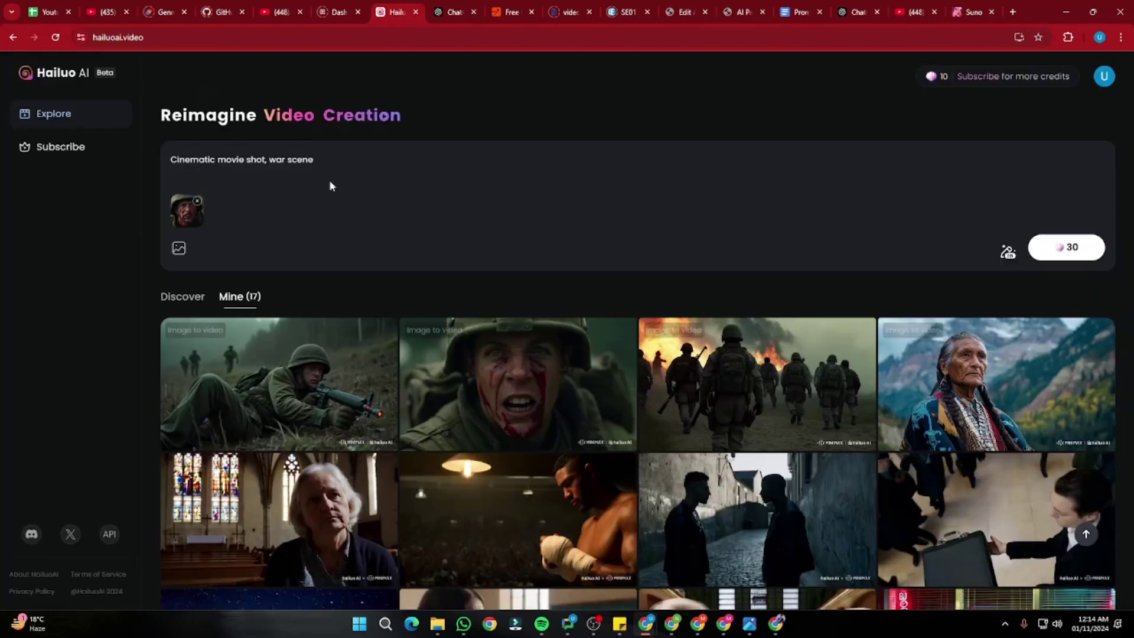
drag(185, 160, 341, 160)
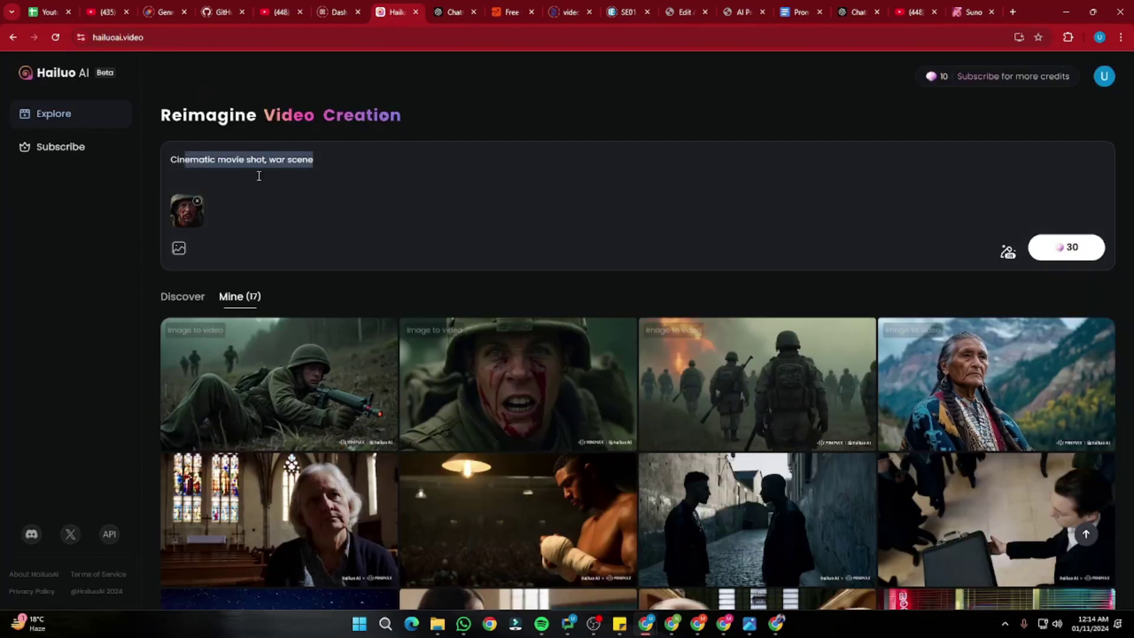
click(285, 160)
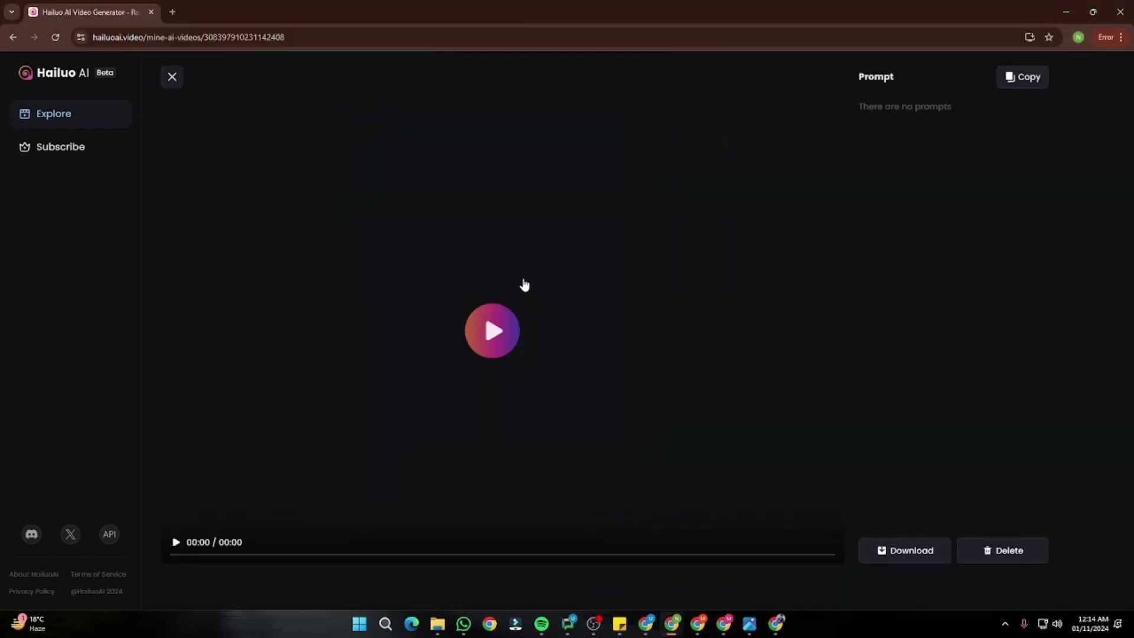
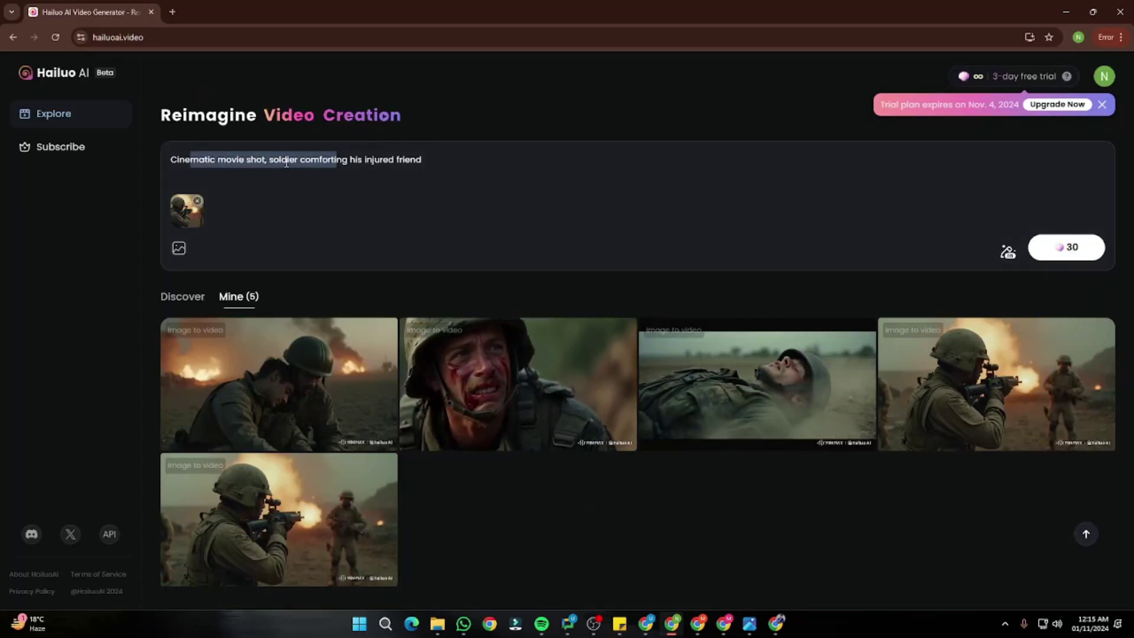
Shorten the video prompt to "Cinematic movie shot"
drag(267, 158, 571, 159)
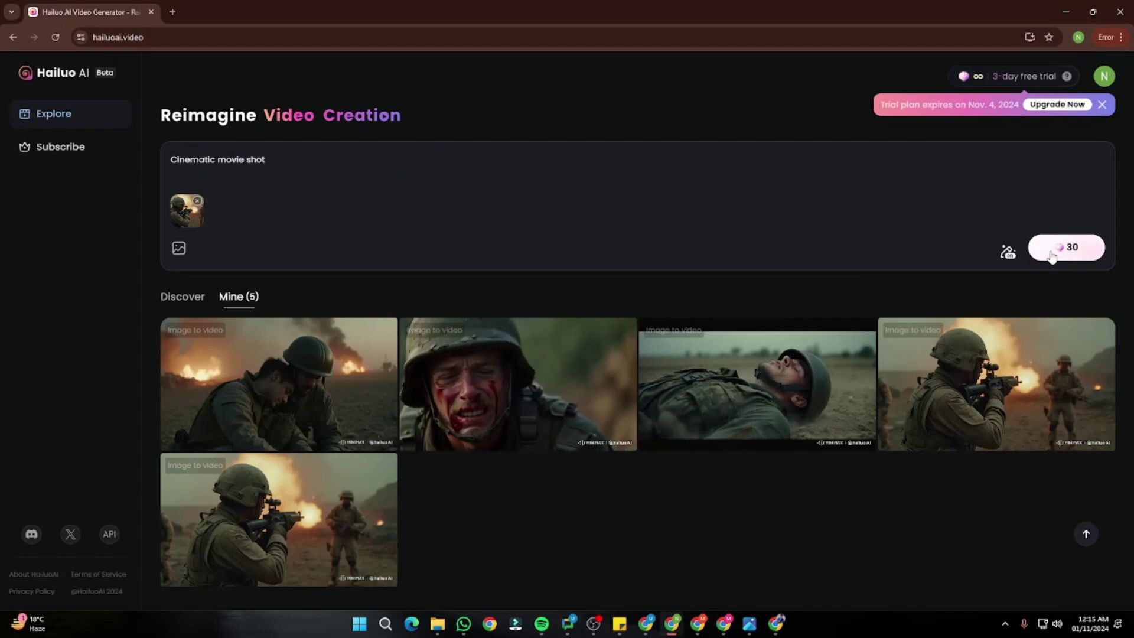
Review the generated soldier shooting, soldier dying, facing troops and tank videos along with their prompts
click(968, 378)
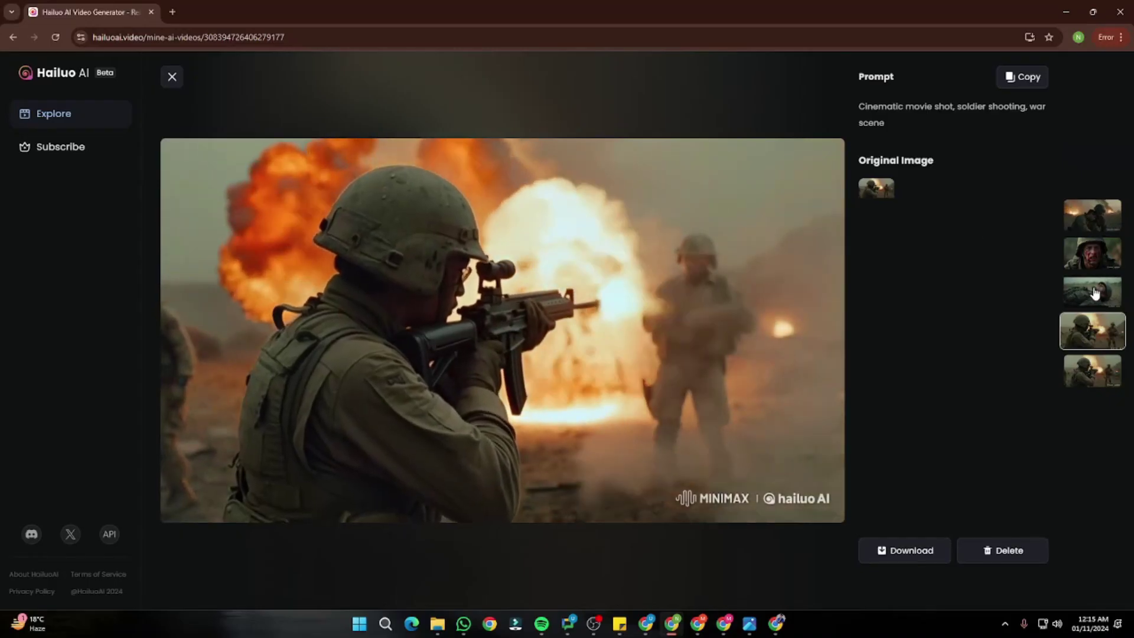
click(1094, 293)
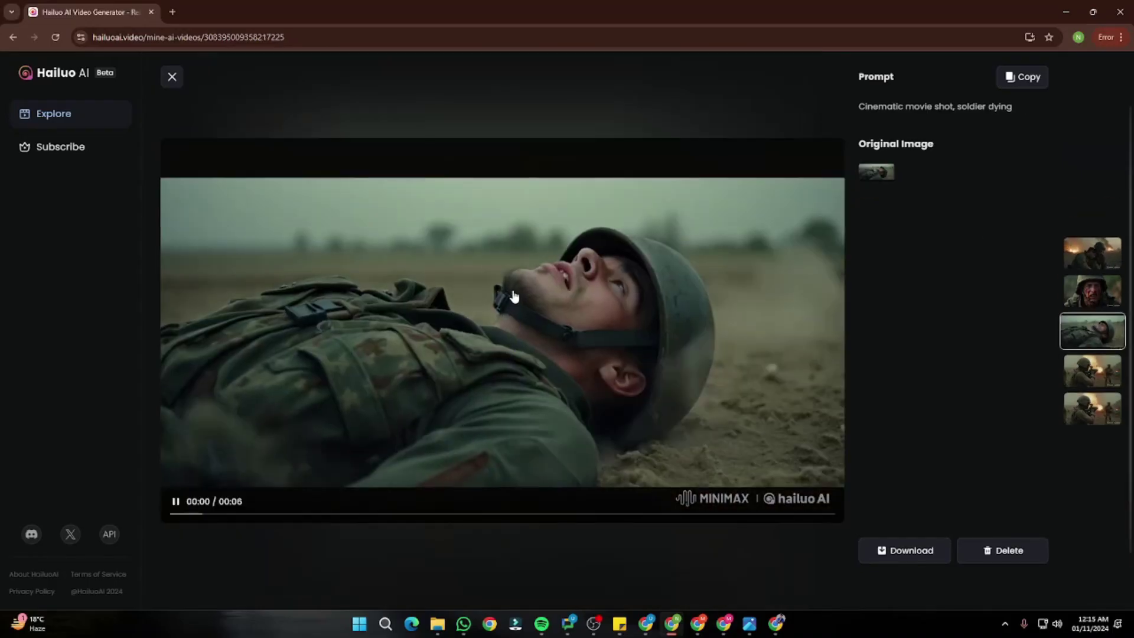
drag(856, 107, 1009, 106)
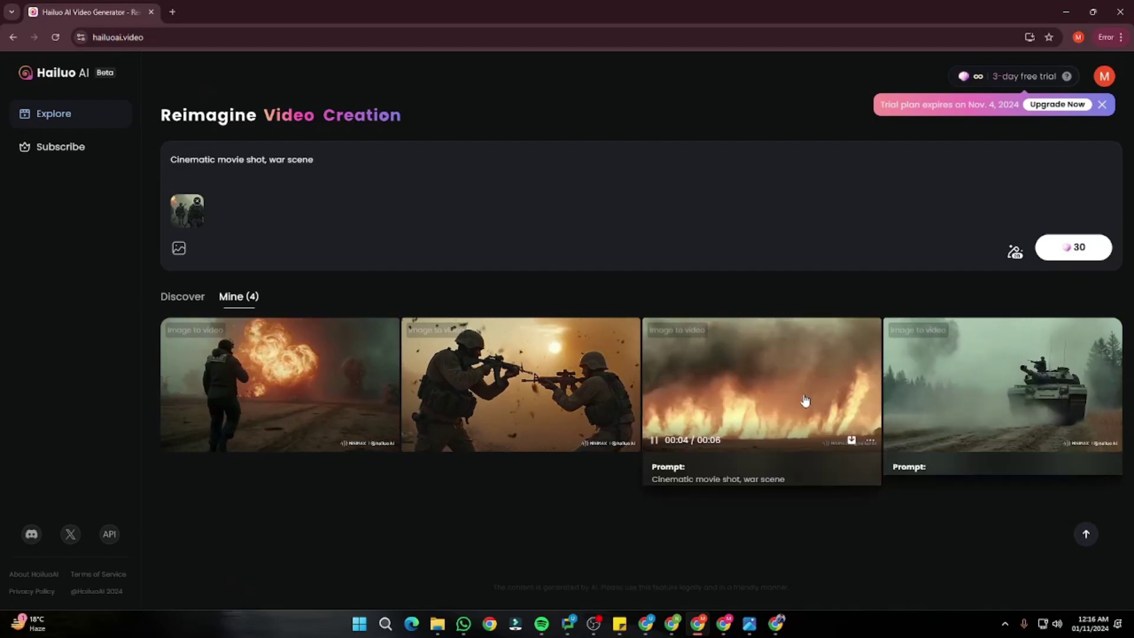
mouse_move(458, 388)
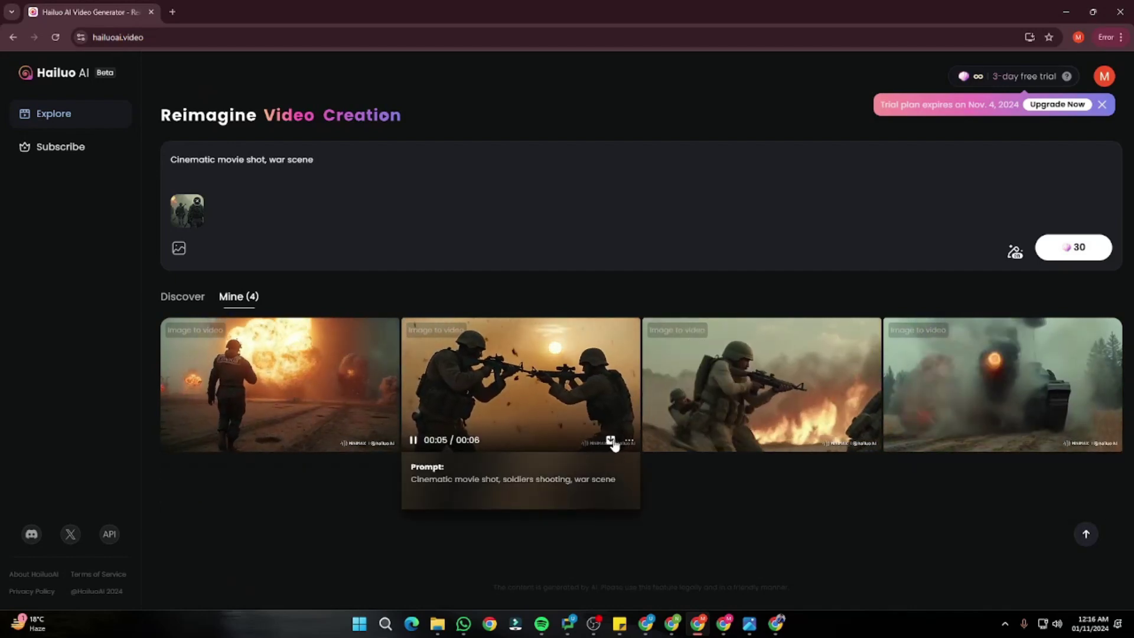
mouse_move(1090, 443)
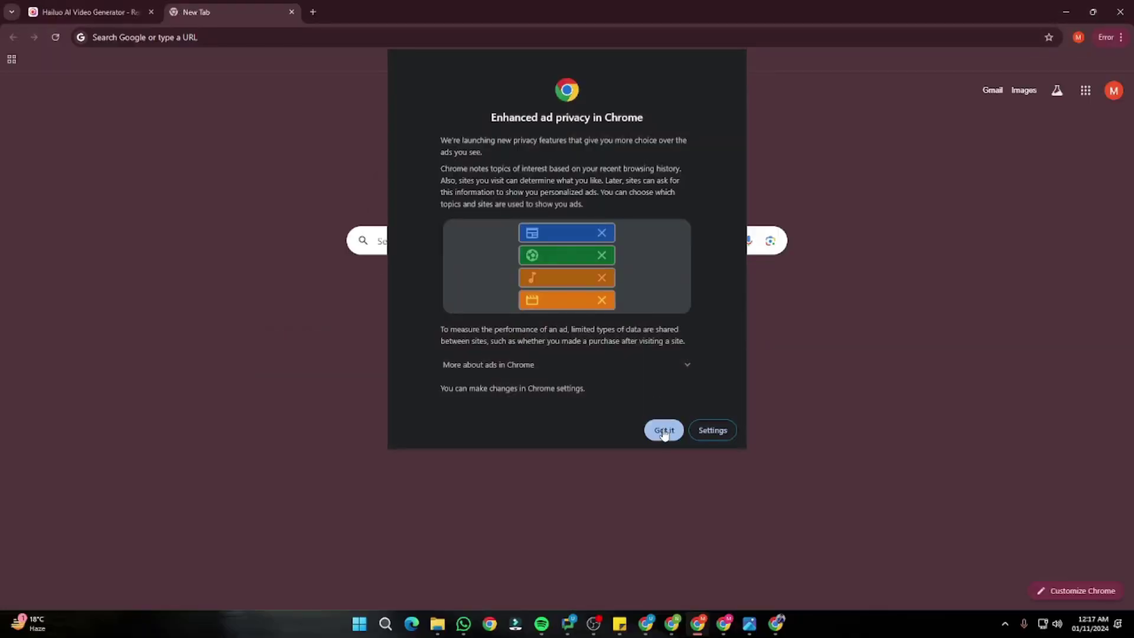
Dismiss the ad privacy notice in the new browser tab and search the web for "capcut video upscaler"
click(664, 430)
click(187, 39)
text(ca)
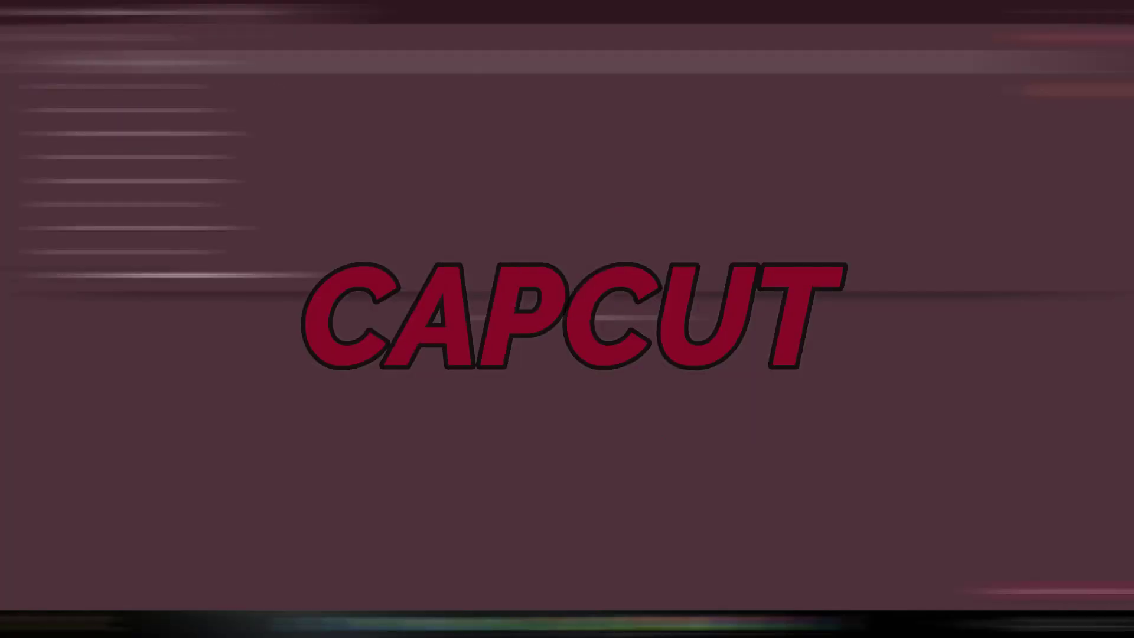
text(video upscaler)
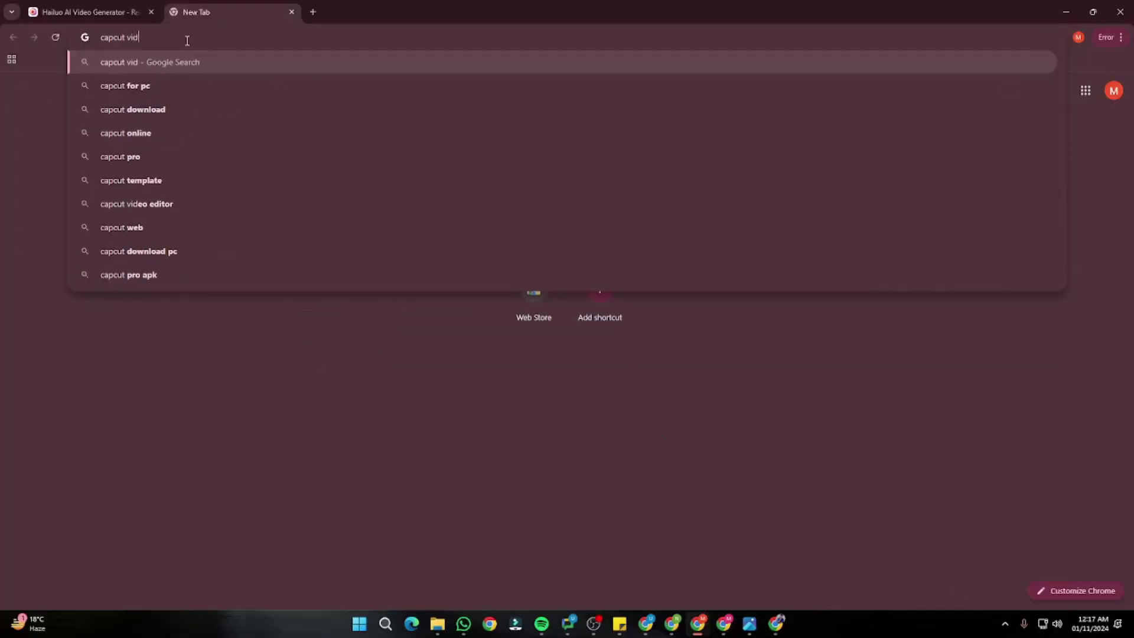
key(Return)
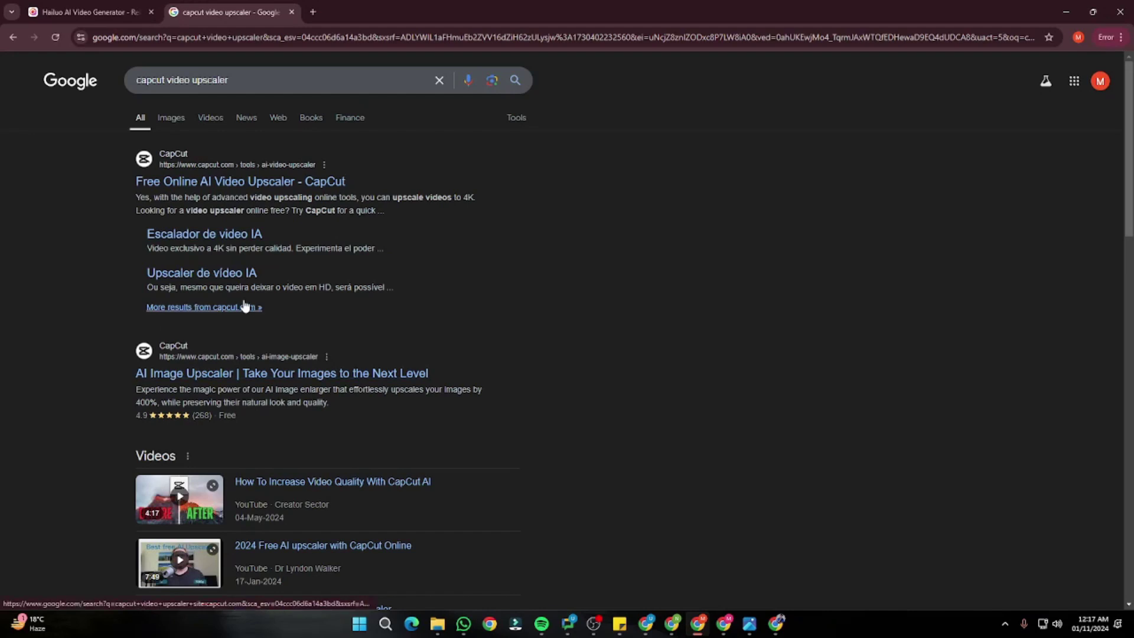
Open CapCut's Free Online AI Video Upscaler page and upload the explosion video clip
click(238, 183)
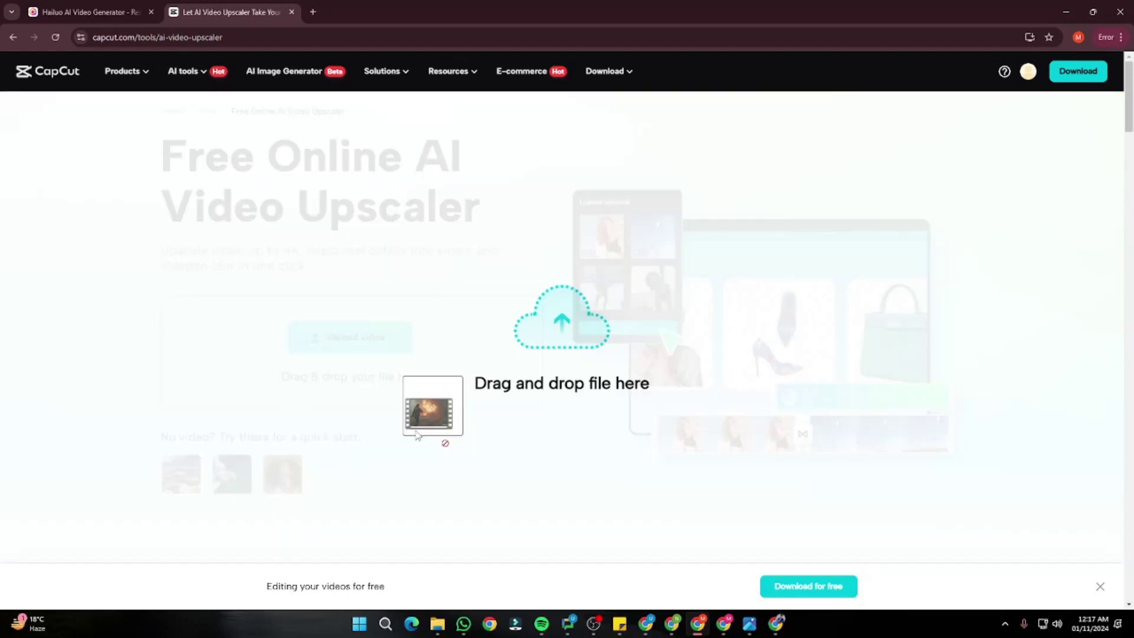
drag(443, 441, 378, 346)
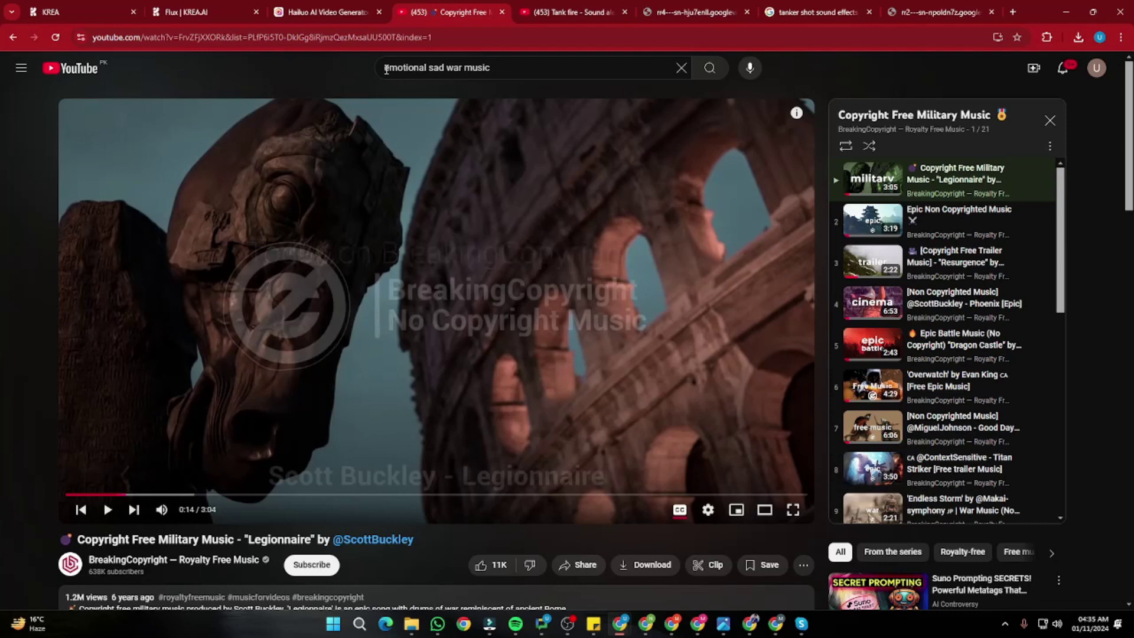
Review the YouTube search phrase "emotional sad war music" and the title and description of the "Legionnaire" copyright-free military track
drag(386, 69, 512, 69)
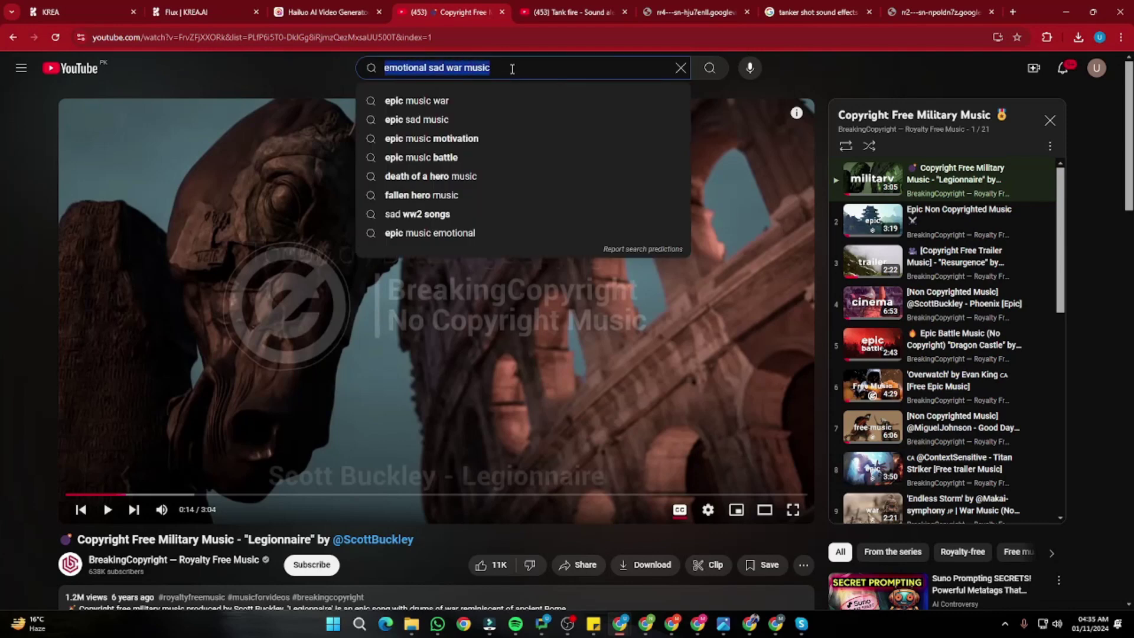
click(1, 508)
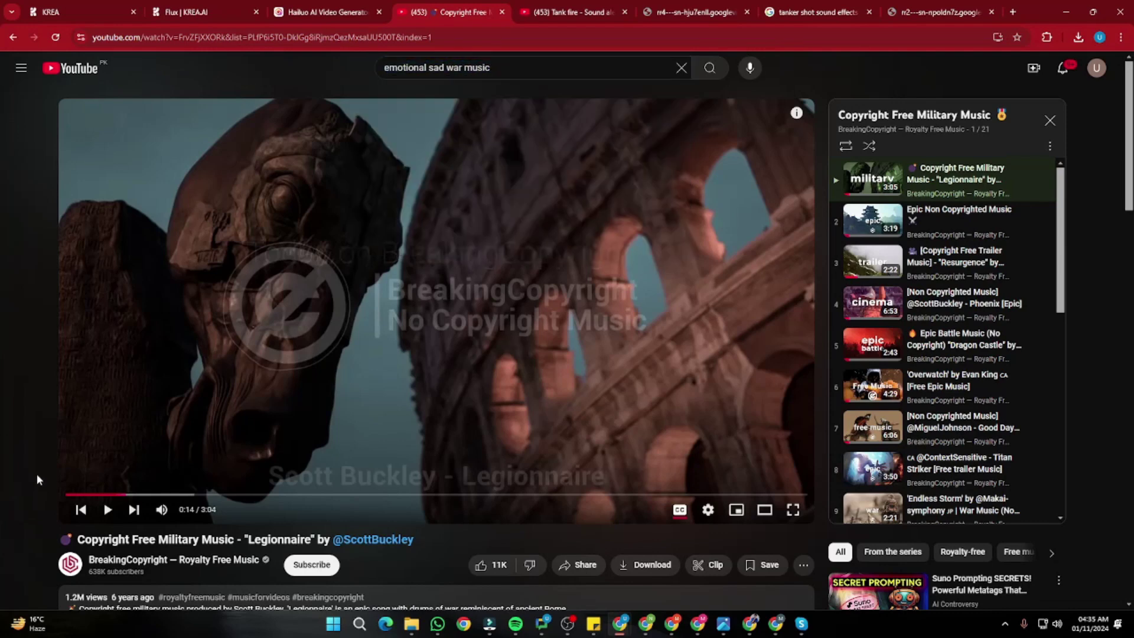
scroll(24, 472, down, 2)
drag(130, 421, 339, 420)
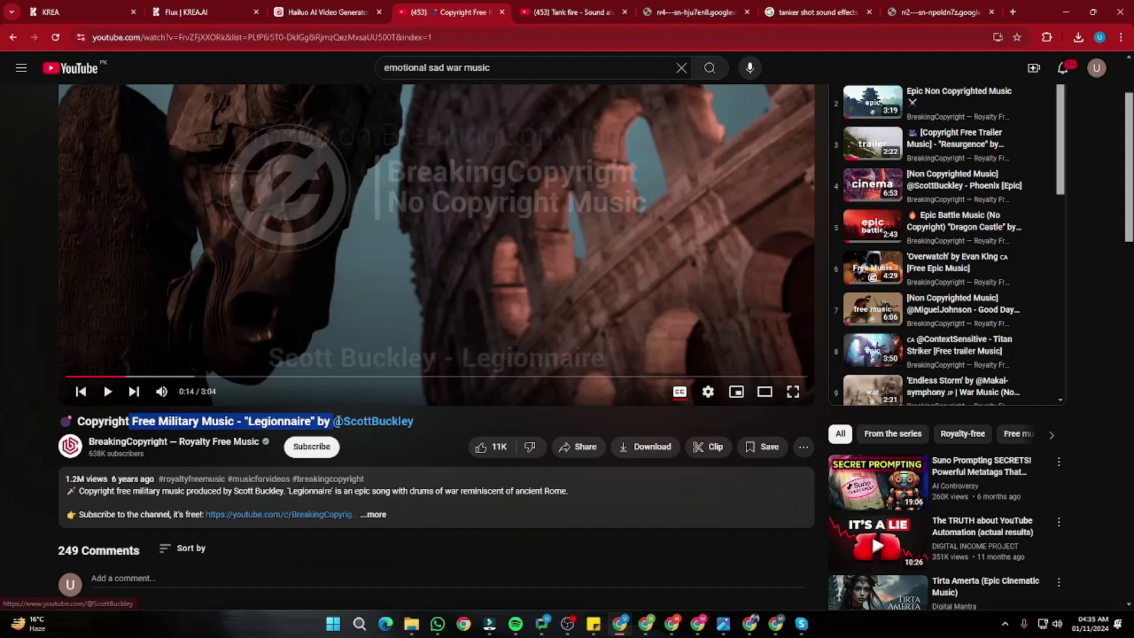
click(462, 421)
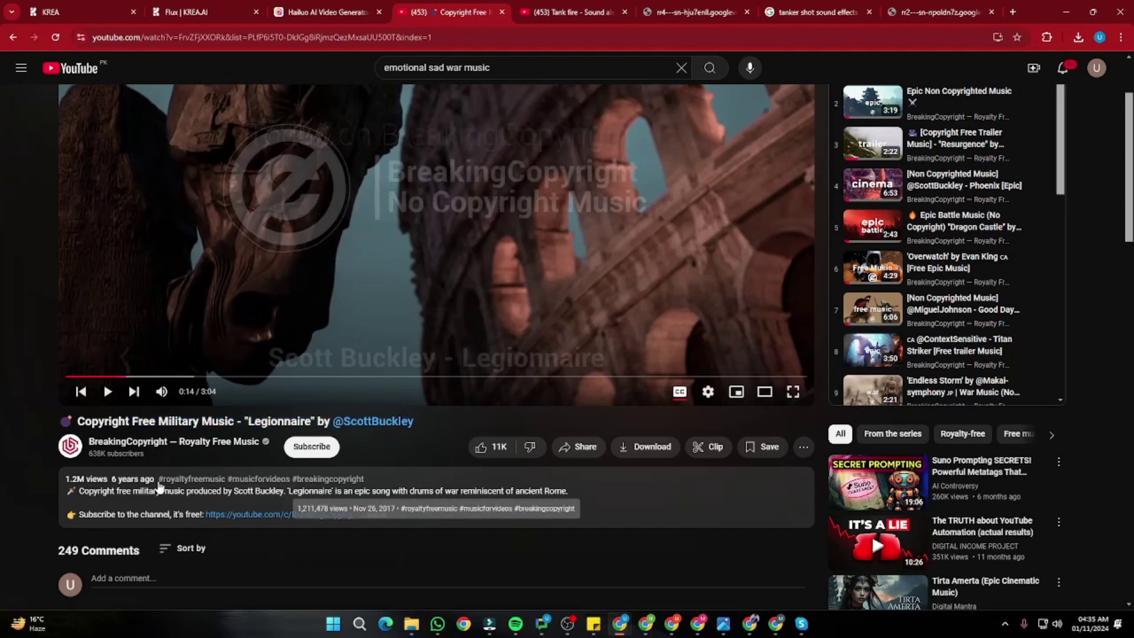
scroll(356, 306, up, 2)
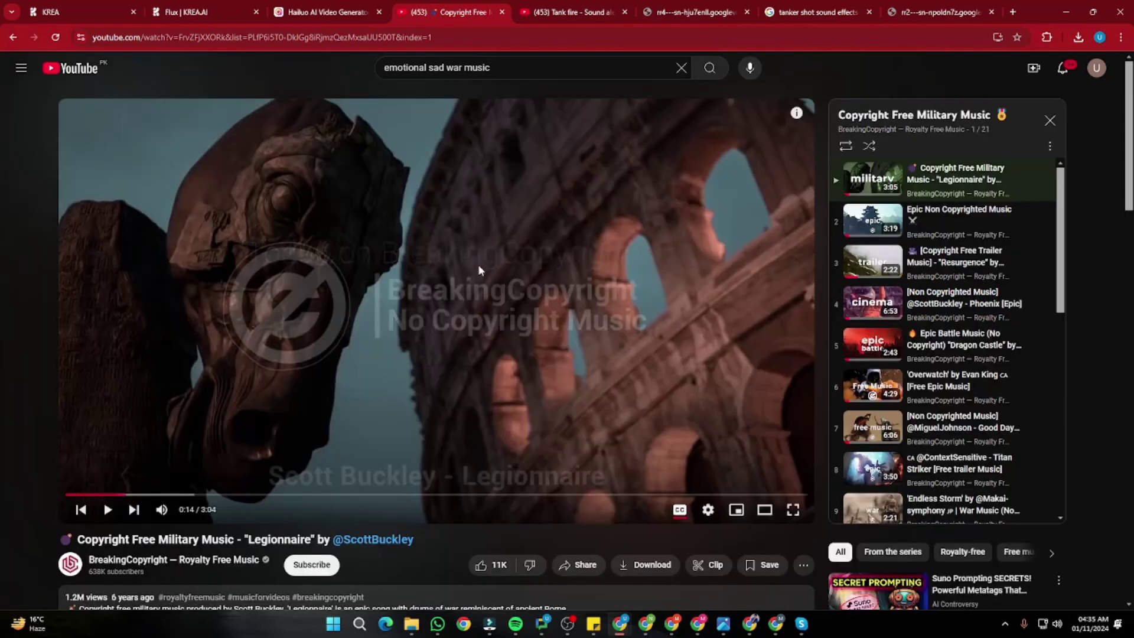
Switch to Pixabay's tank sound effects results and browse the royalty-free sounds
click(385, 33)
key(ctrl+7)
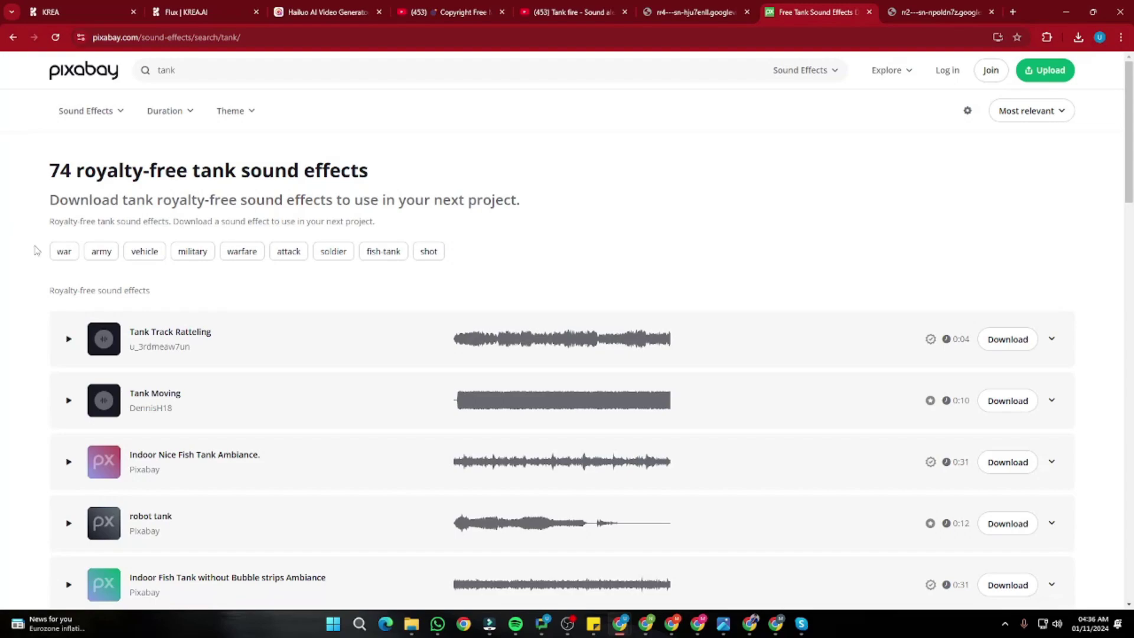
scroll(36, 265, down, 1)
scroll(159, 345, down, 4)
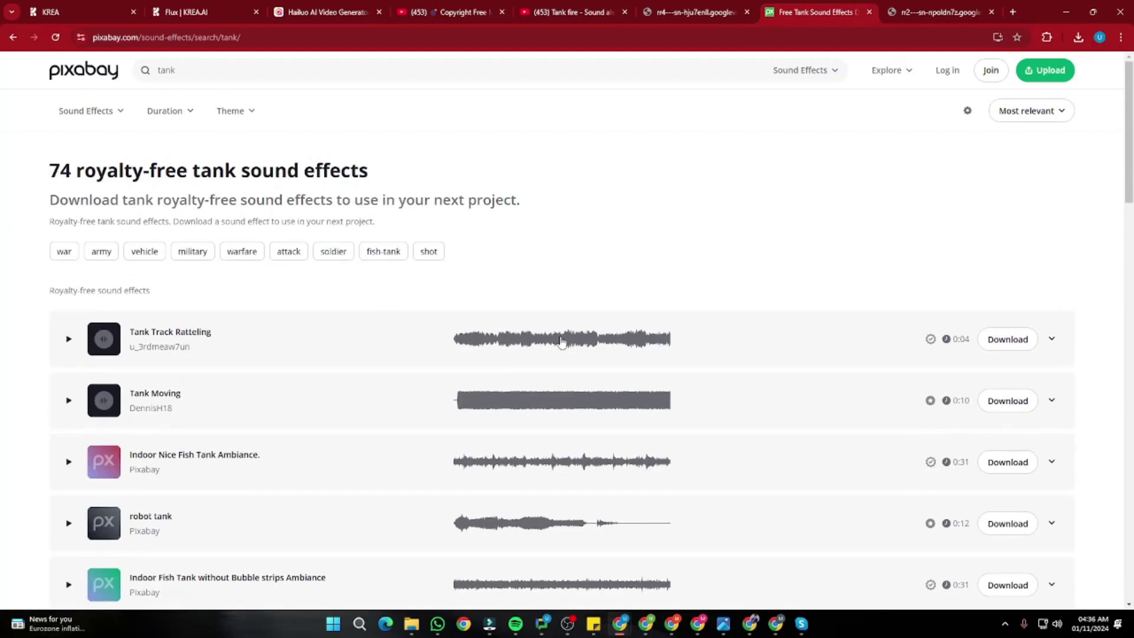
scroll(1035, 428, down, 12)
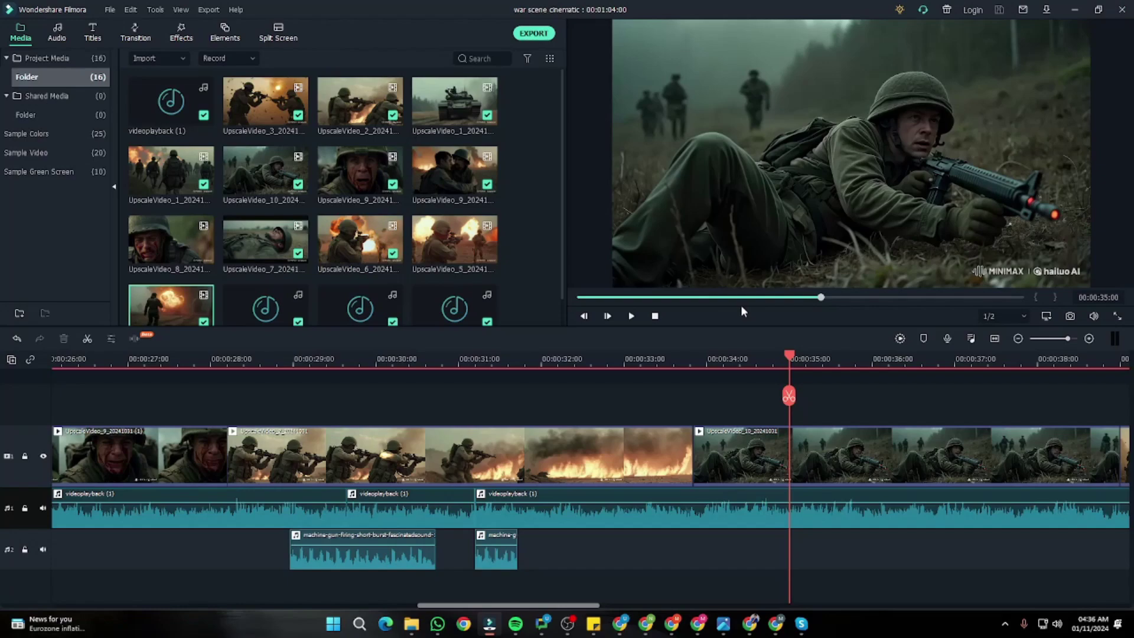
Switch to the "war scene cinematic" project in Wondershare Filmora and examine its imported media and full timeline from the start
key(Home)
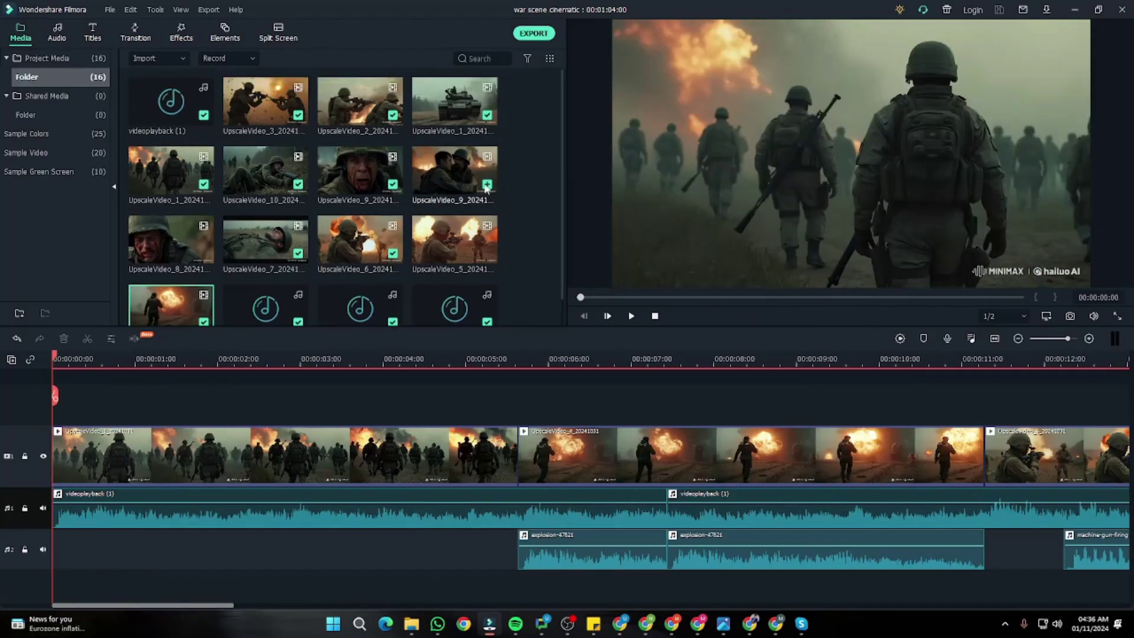
scroll(510, 116, down, 1)
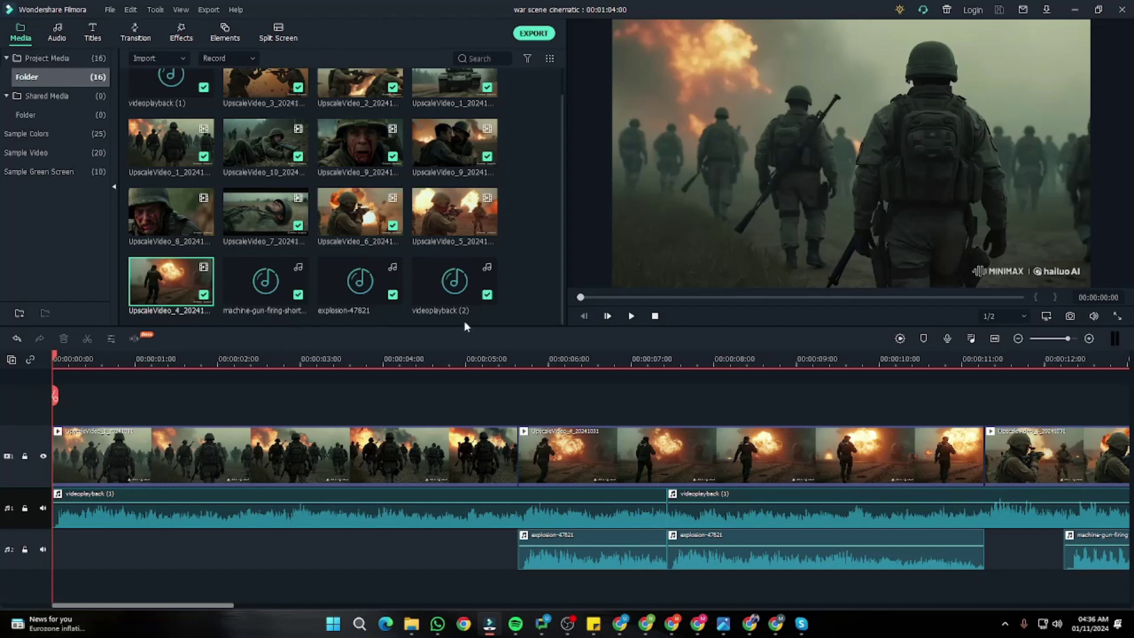
scroll(1042, 354, down, 5)
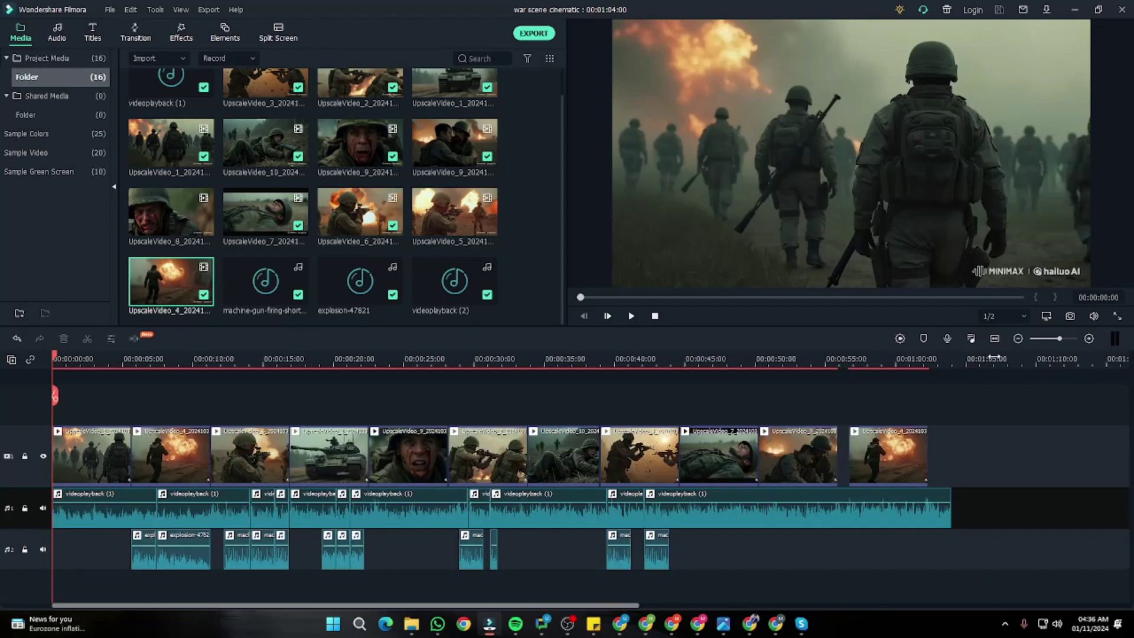
drag(1049, 519, 1055, 434)
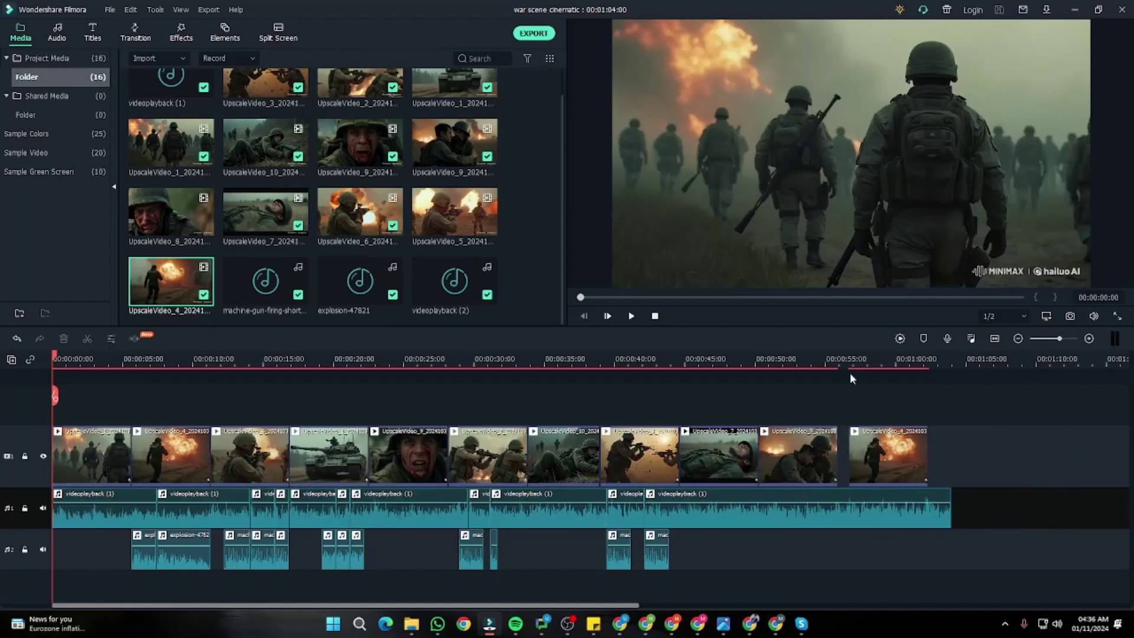